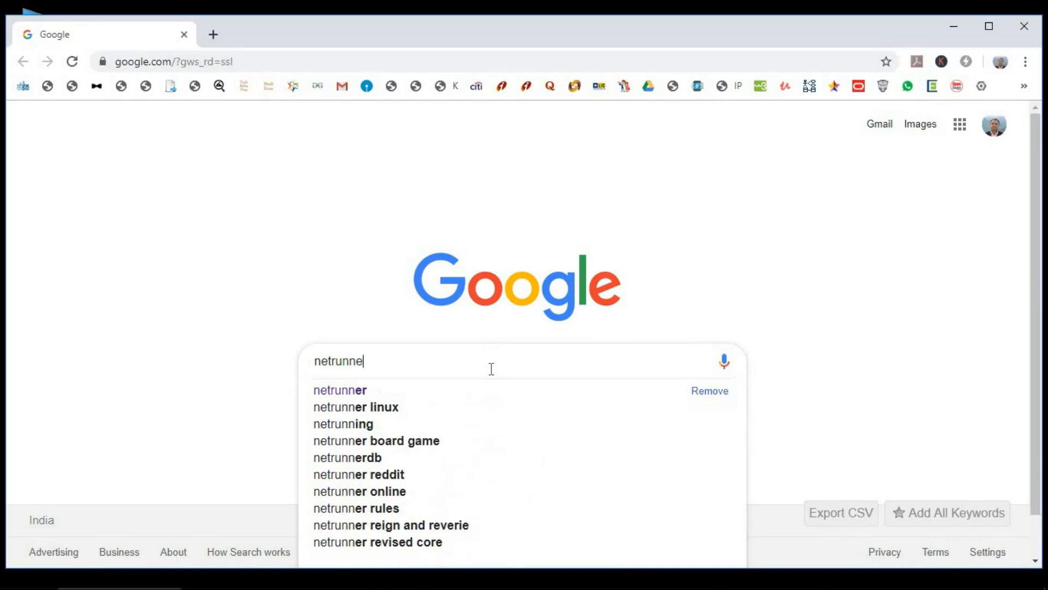
Search Google for 'netrunner'.
key(Return)
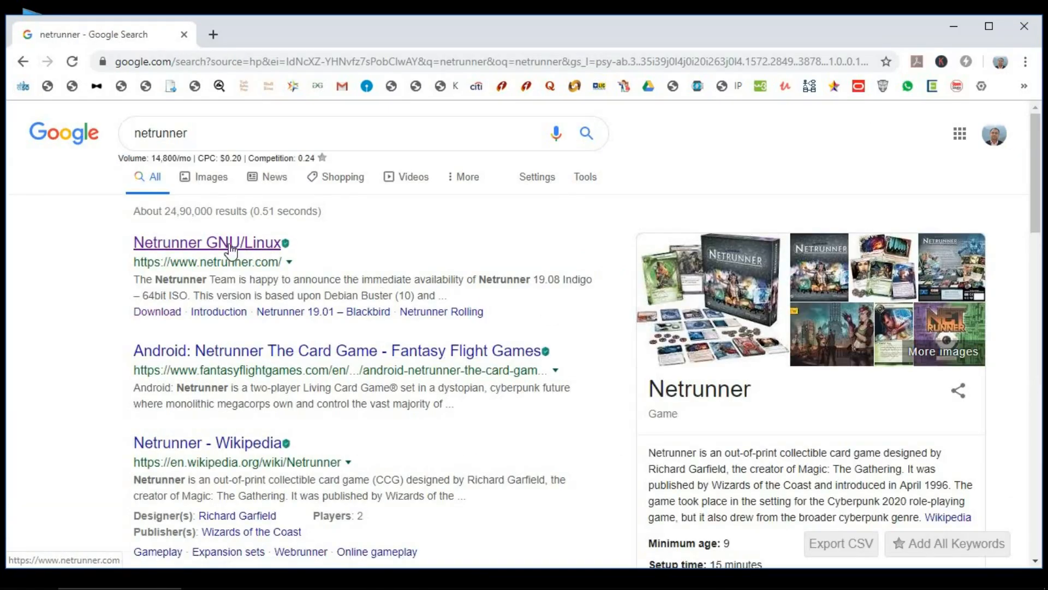
Download the Netrunner 19.08 Indigo ISO via its Direct Link and save it to the Desktop.
click(210, 244)
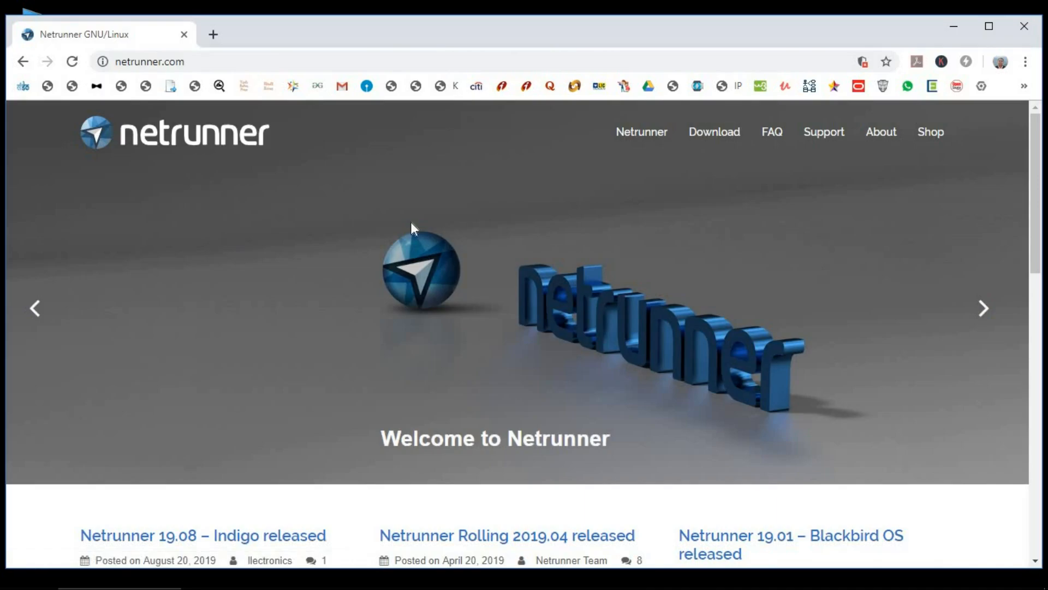
mouse_move(718, 141)
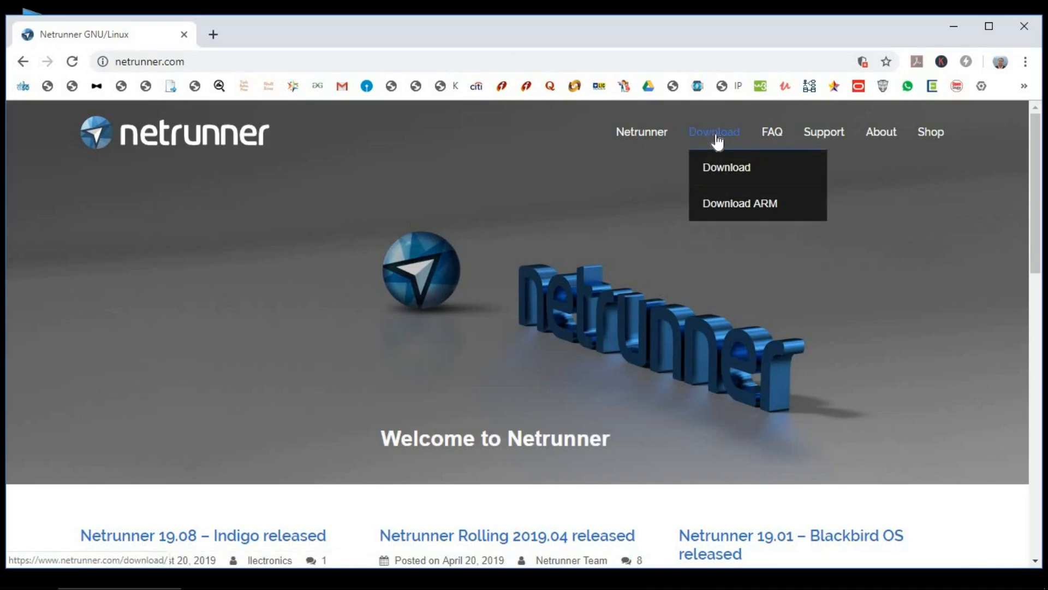
click(726, 173)
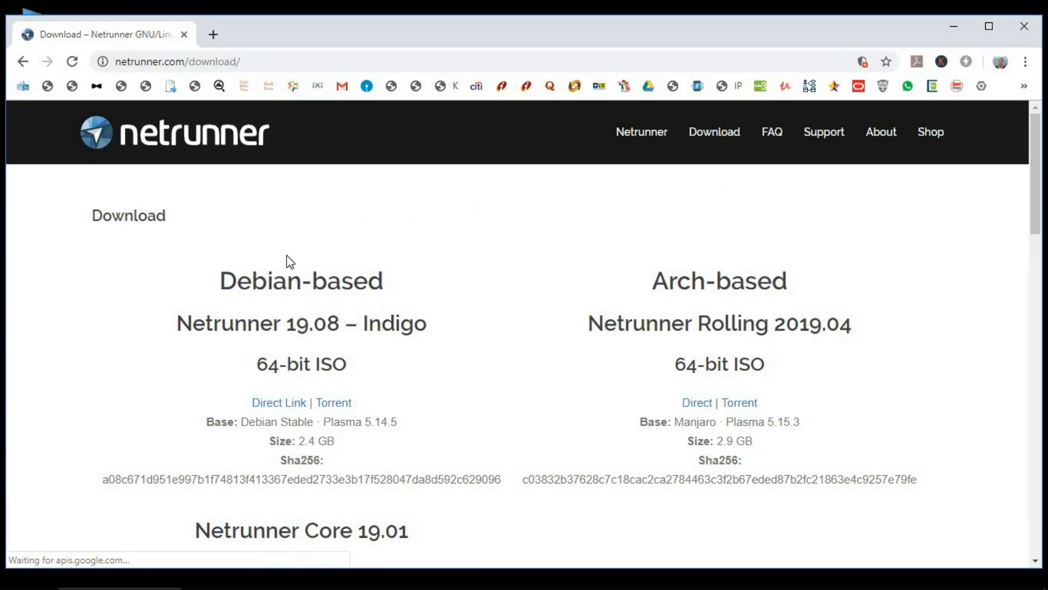
click(279, 404)
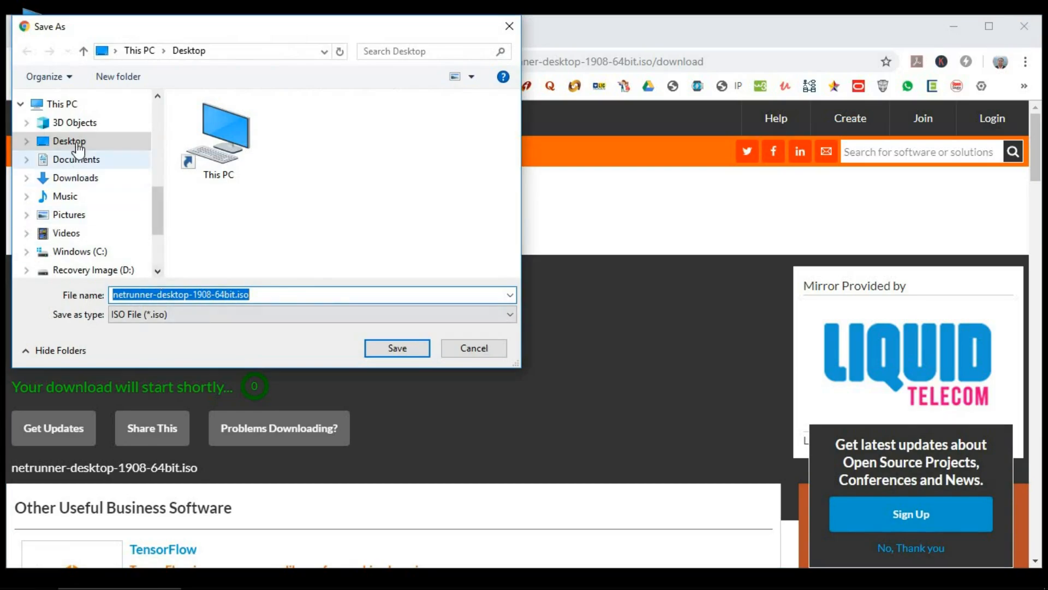
click(85, 143)
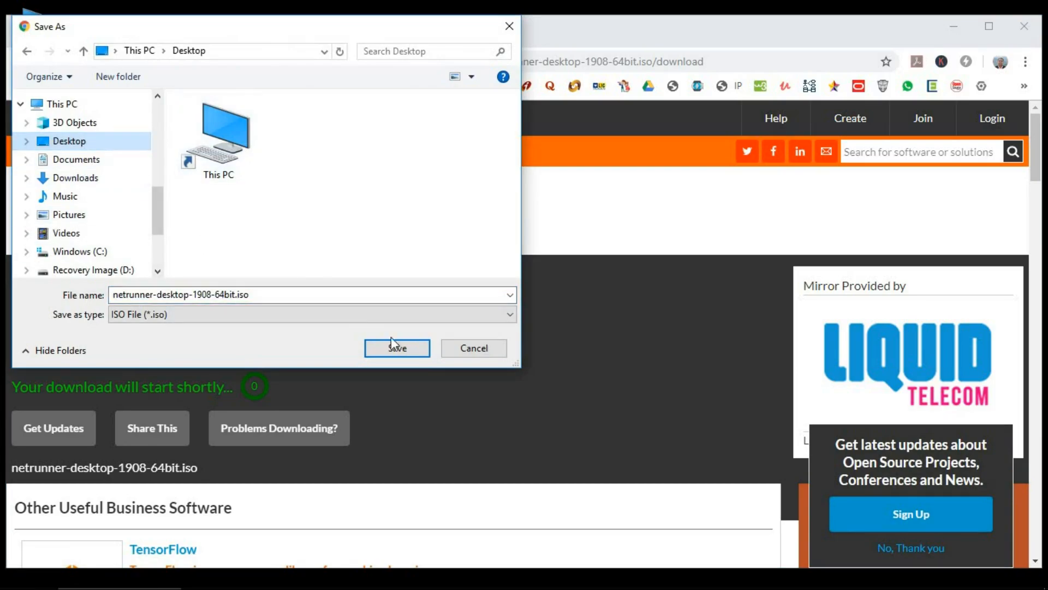
click(403, 349)
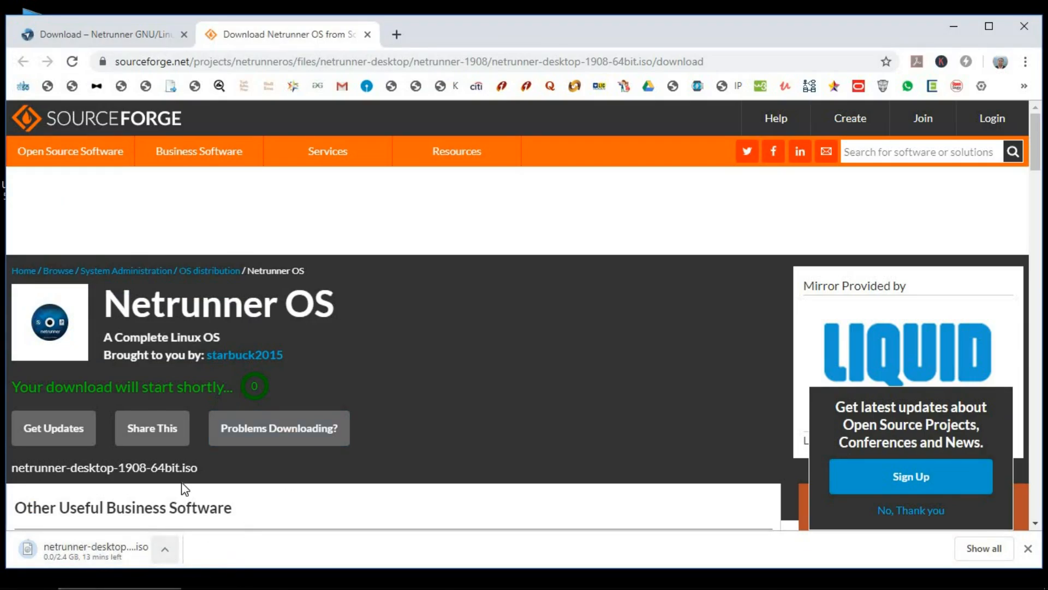
Close the SourceForge tab and follow the Notes' 'Windows version' image-writer link.
click(367, 34)
scroll(281, 314, down, 3)
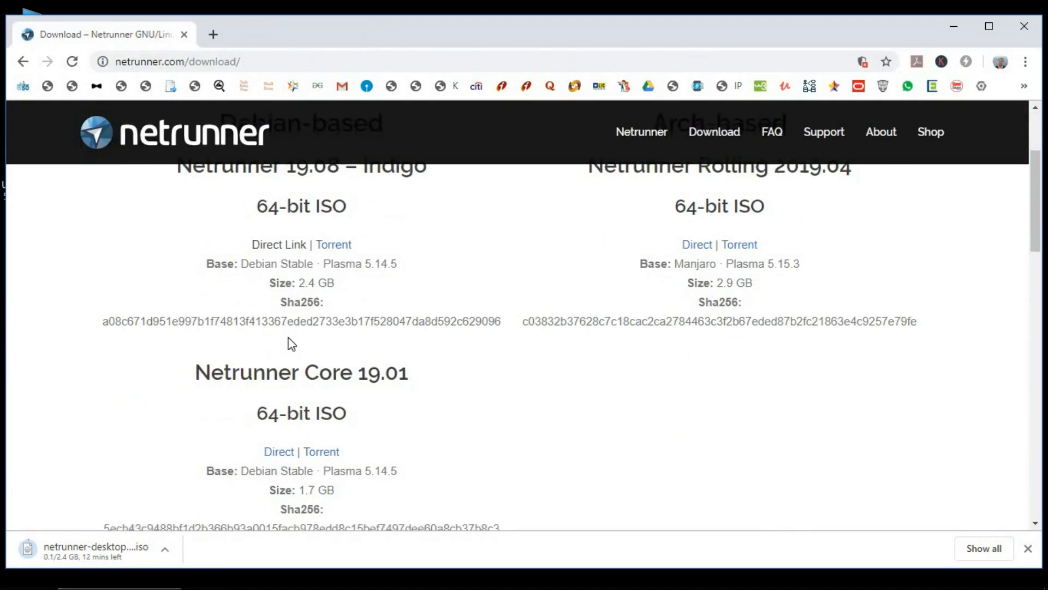
scroll(282, 344, down, 4)
scroll(293, 343, down, 3)
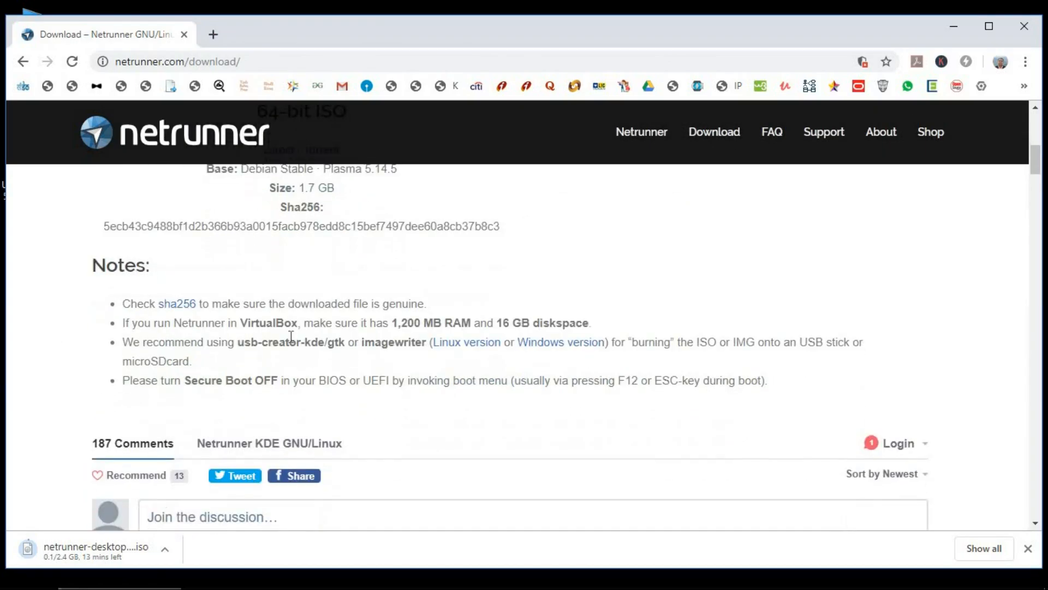
drag(132, 265, 696, 266)
click(615, 293)
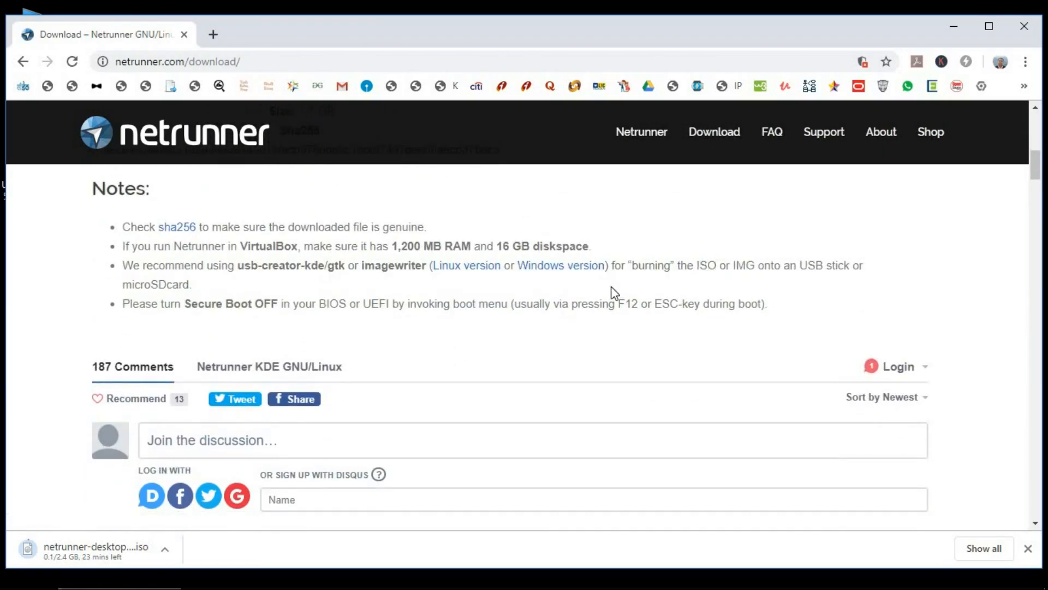
click(563, 267)
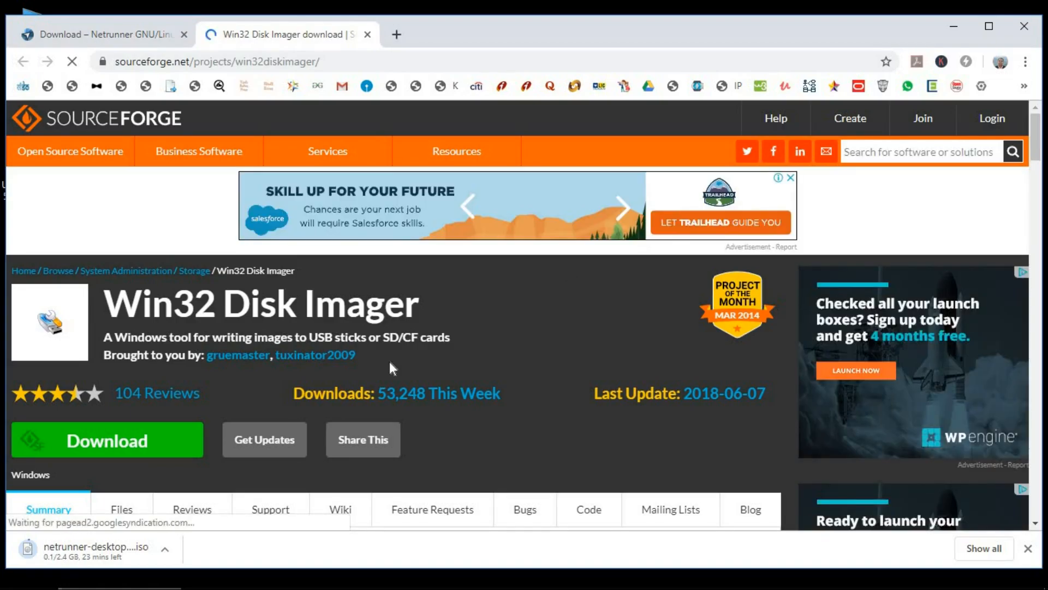
Save win32diskimager-1.0.0-install.exe to the Desktop and close its tab.
click(101, 448)
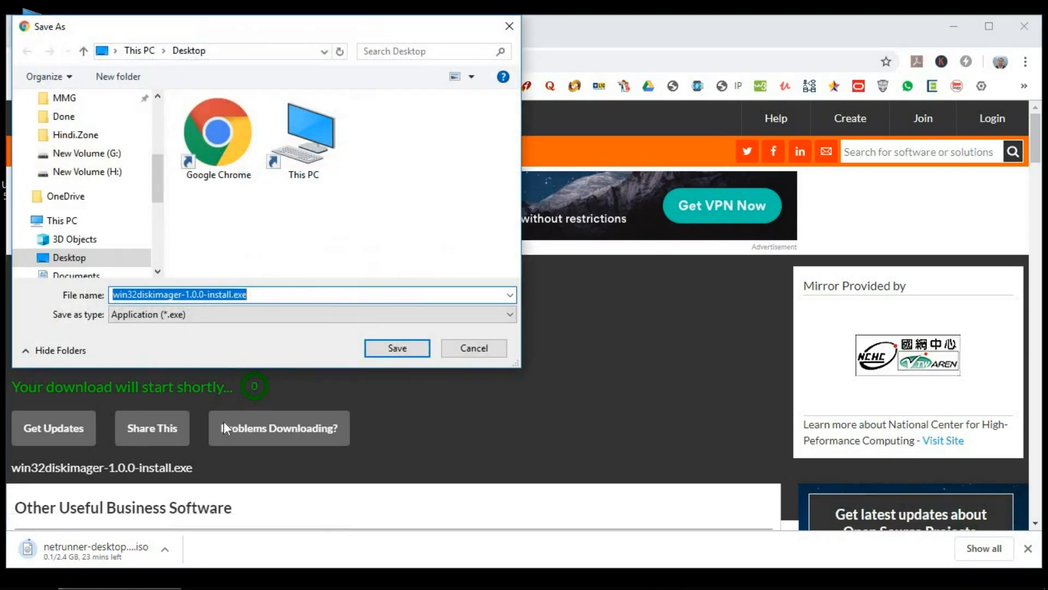
click(74, 260)
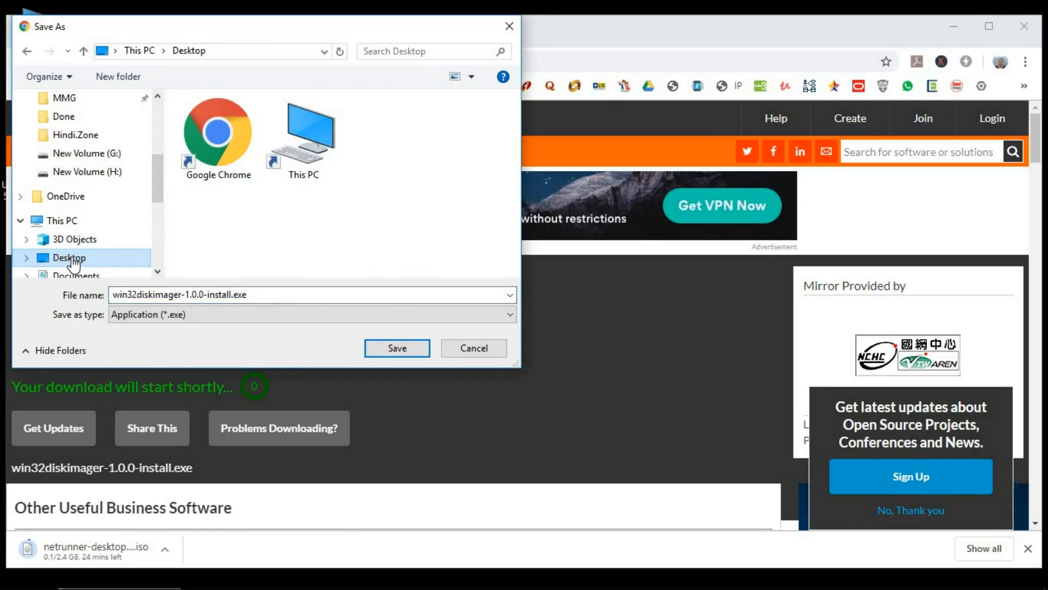
click(398, 348)
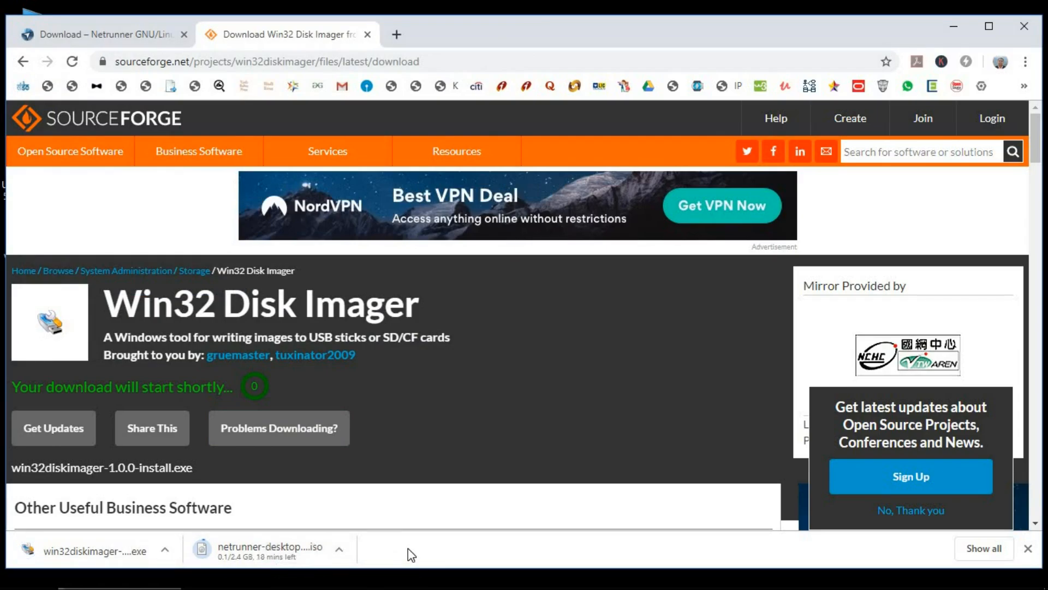
key(ctrl+w)
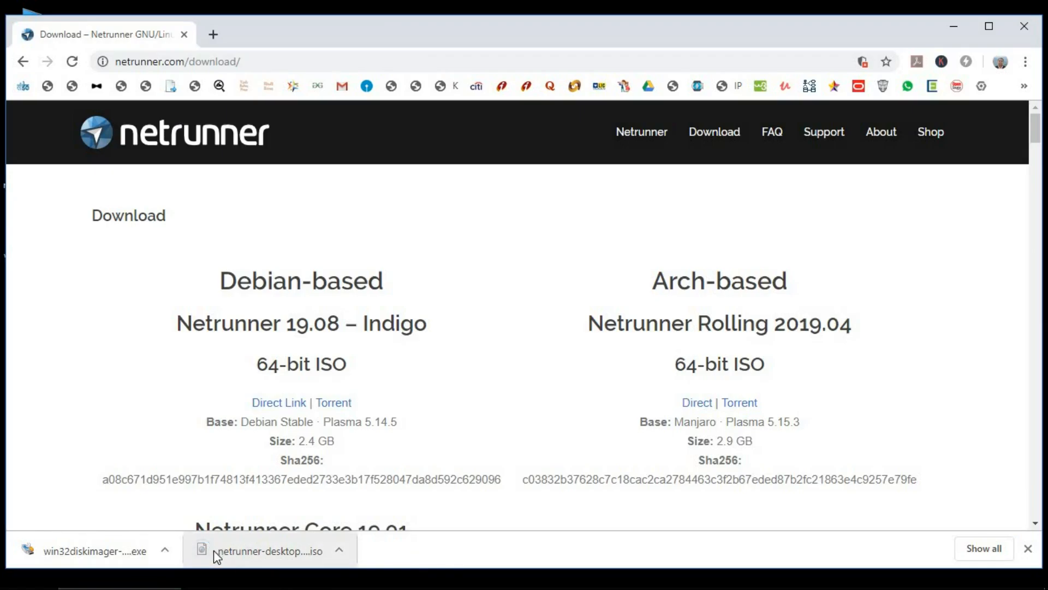
Dismiss the downloads list, minimize Chrome and refresh the desktop.
click(1028, 548)
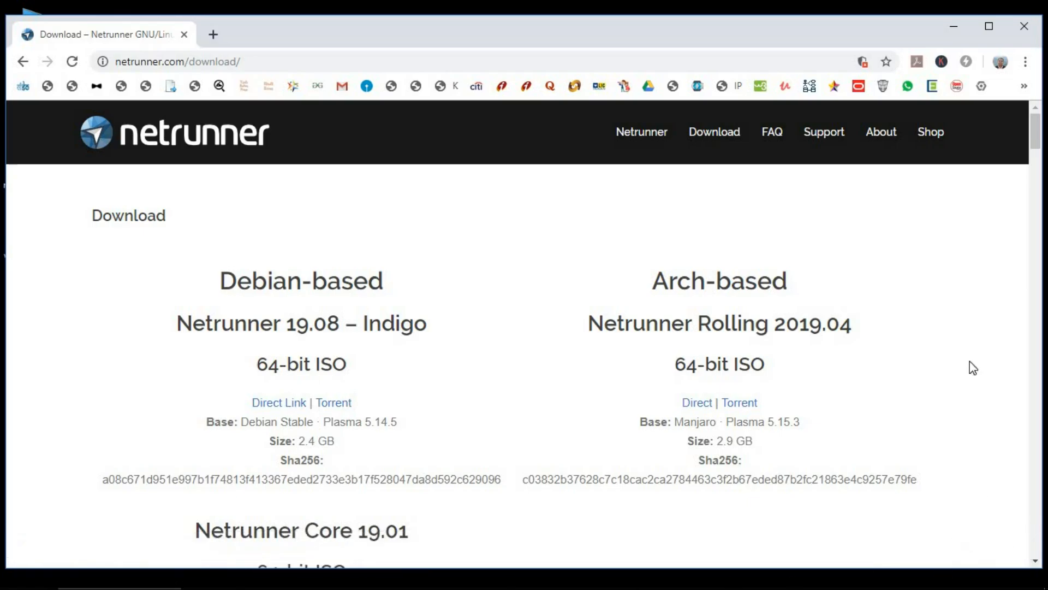
click(953, 27)
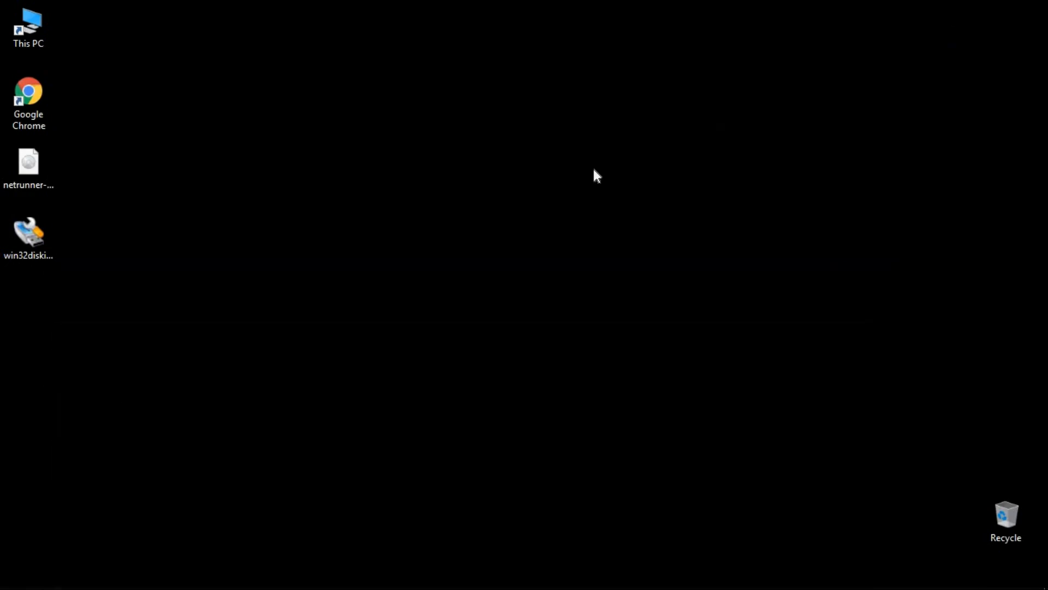
right_click(513, 286)
click(555, 331)
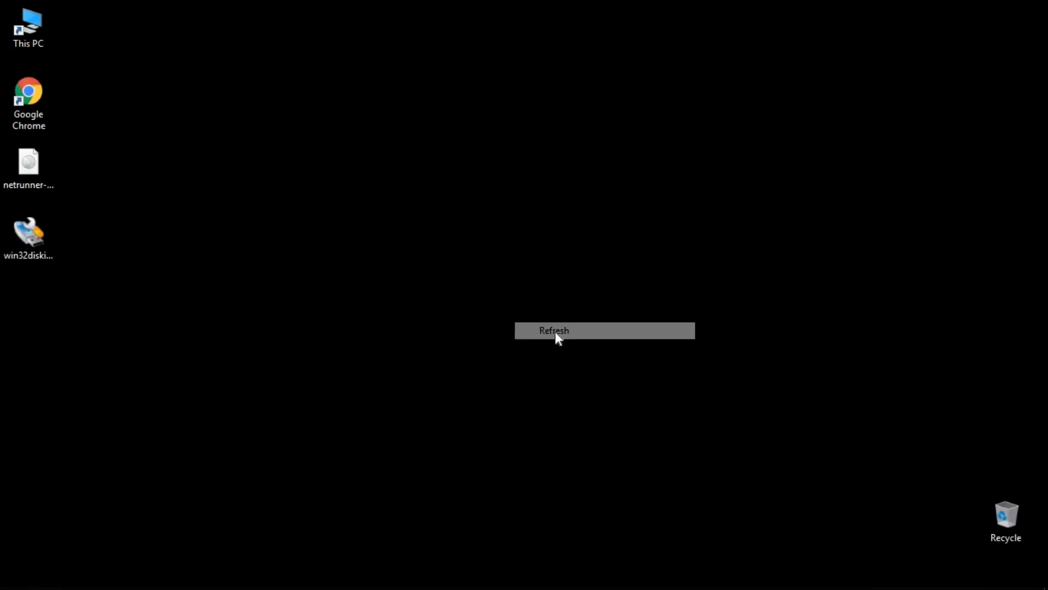
Run the Win32DiskImager installer, accept the licence and complete the installation.
click(33, 250)
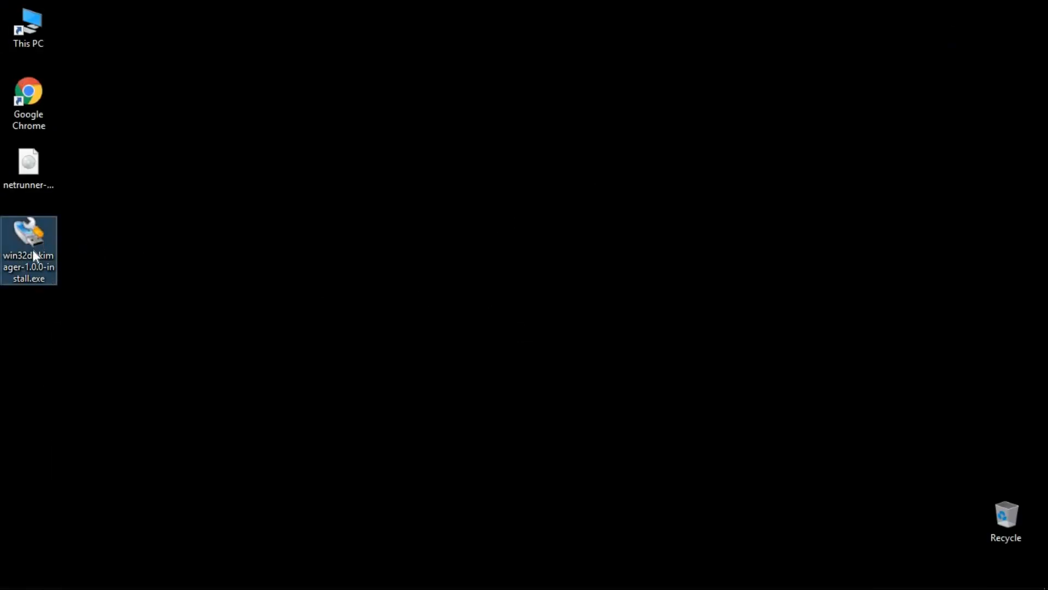
double_click(36, 249)
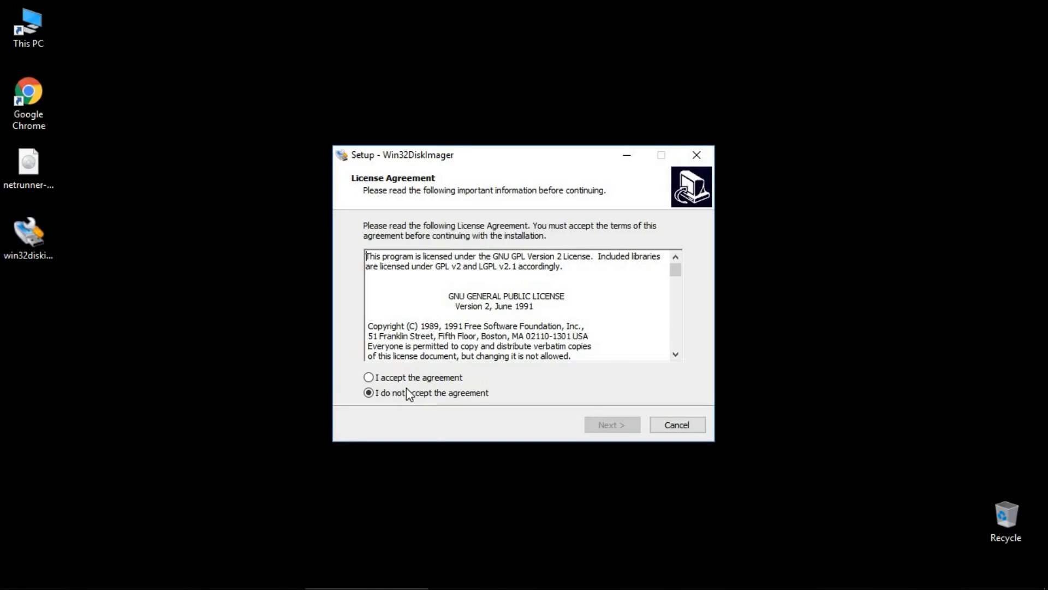
click(369, 377)
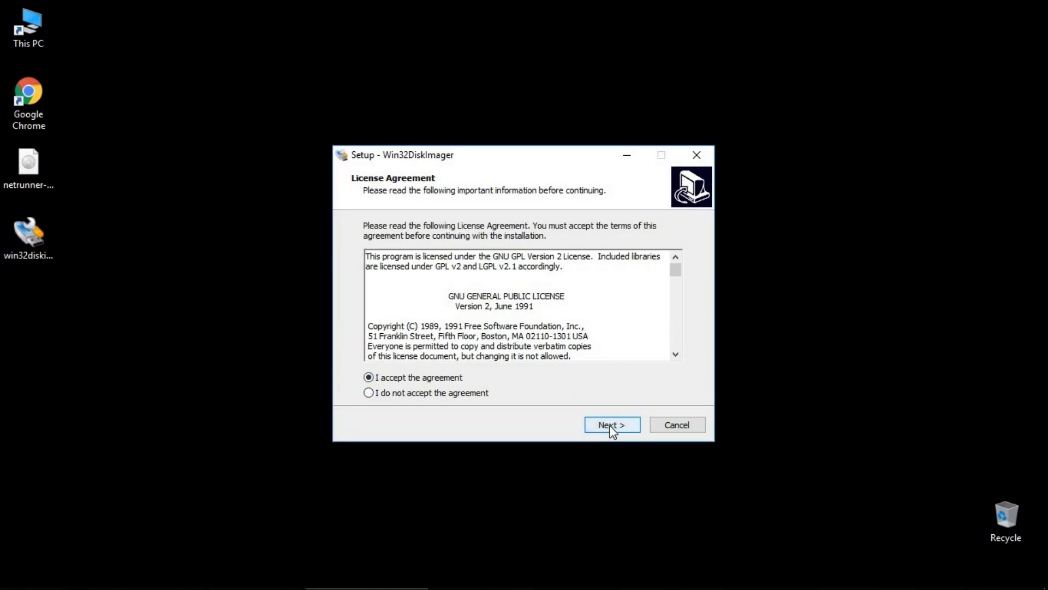
click(611, 425)
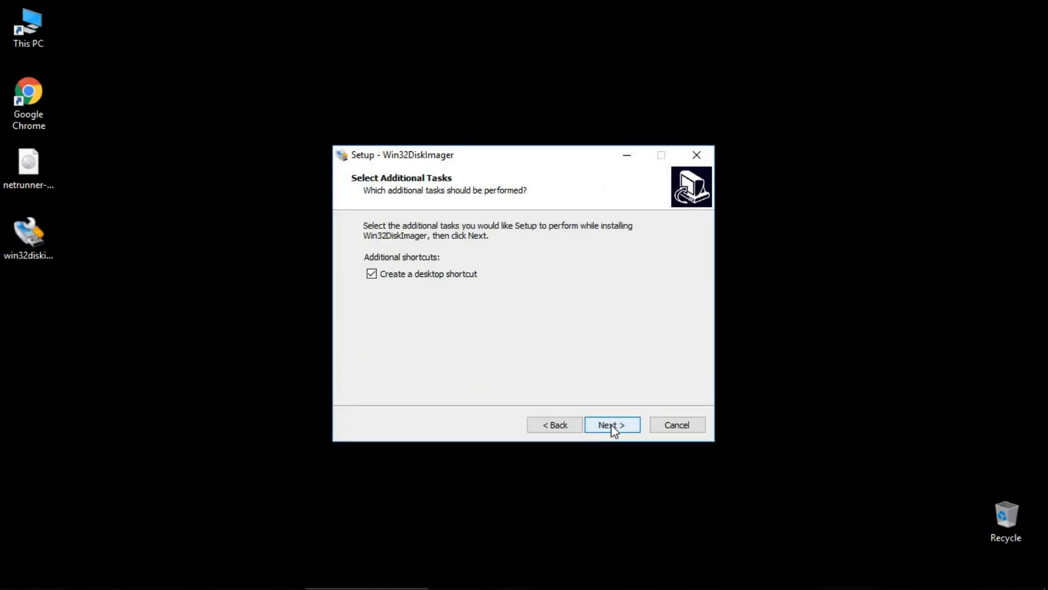
click(612, 425)
click(611, 426)
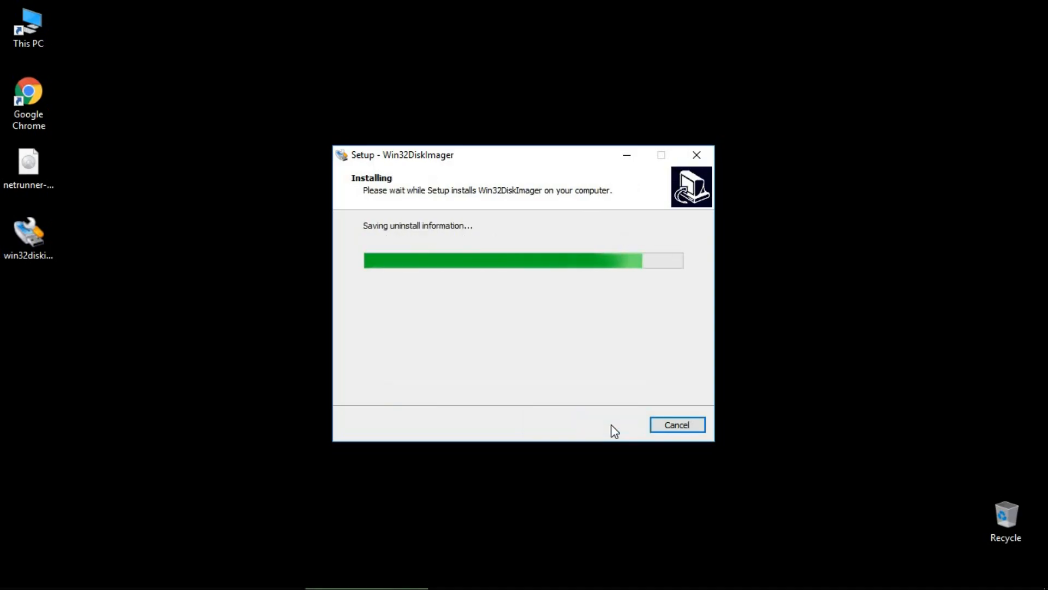
click(614, 427)
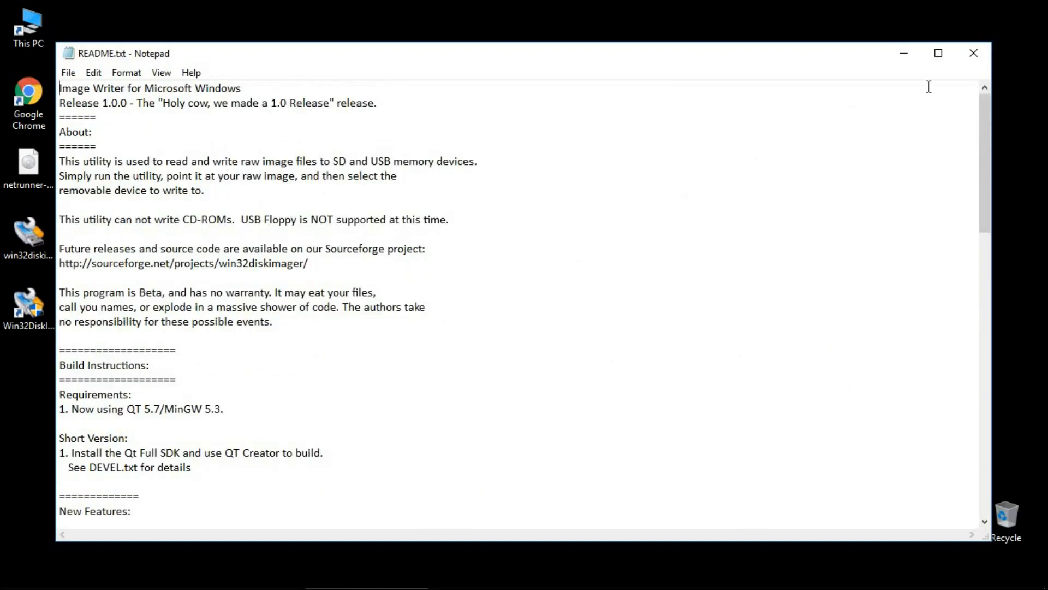
Close the README and load netrunner-desktop-1908-64bit.iso from the Desktop as the image file.
click(975, 55)
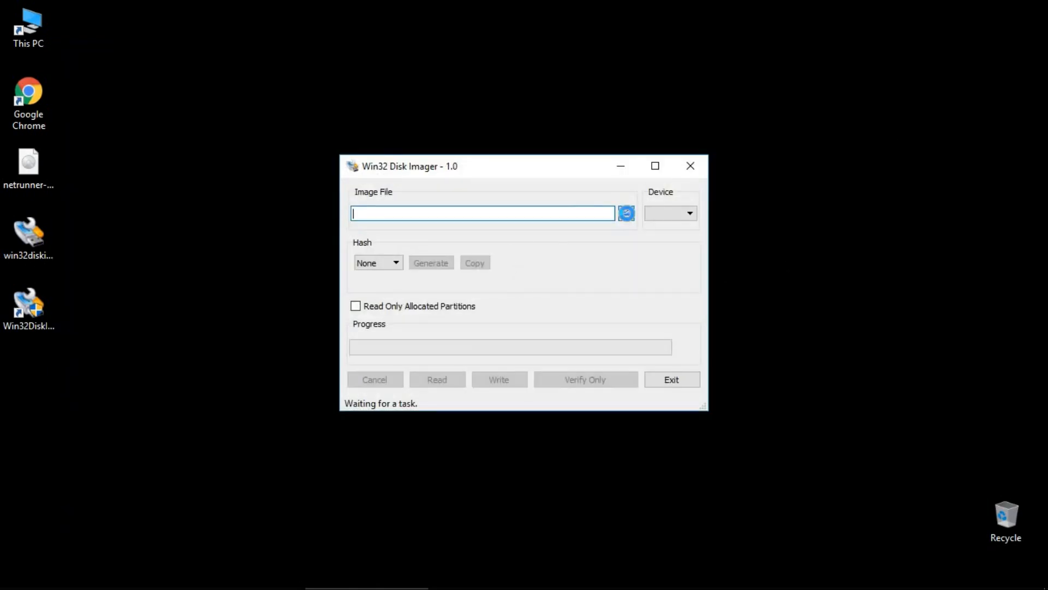
click(627, 214)
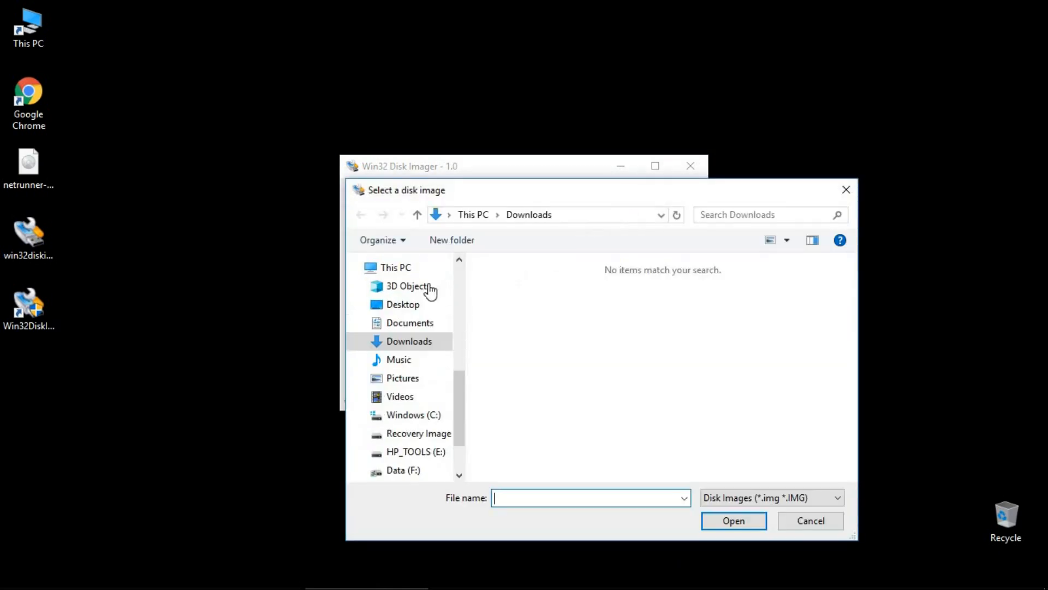
click(404, 306)
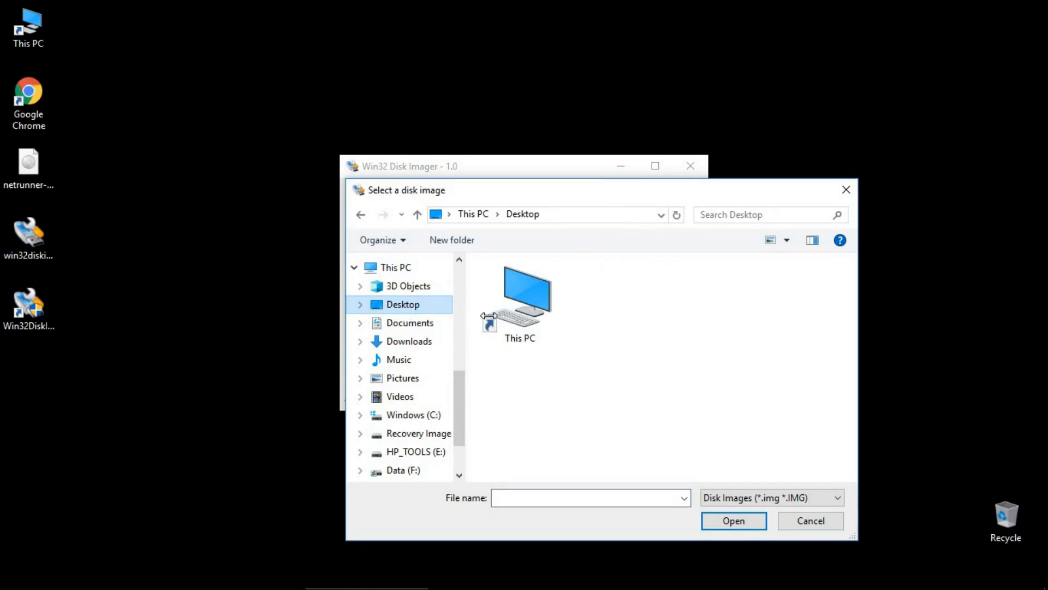
click(837, 499)
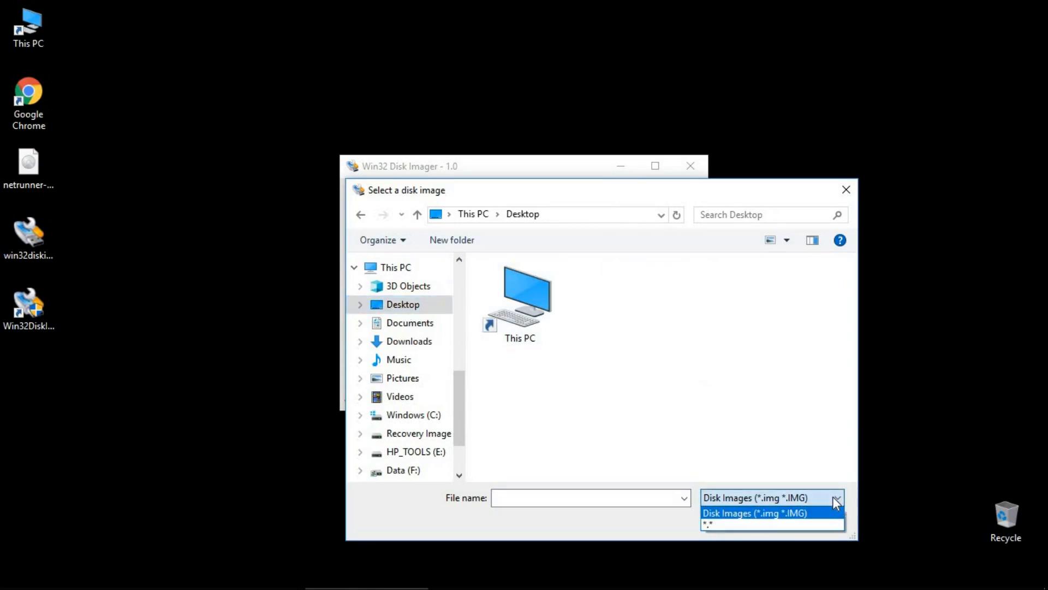
click(822, 530)
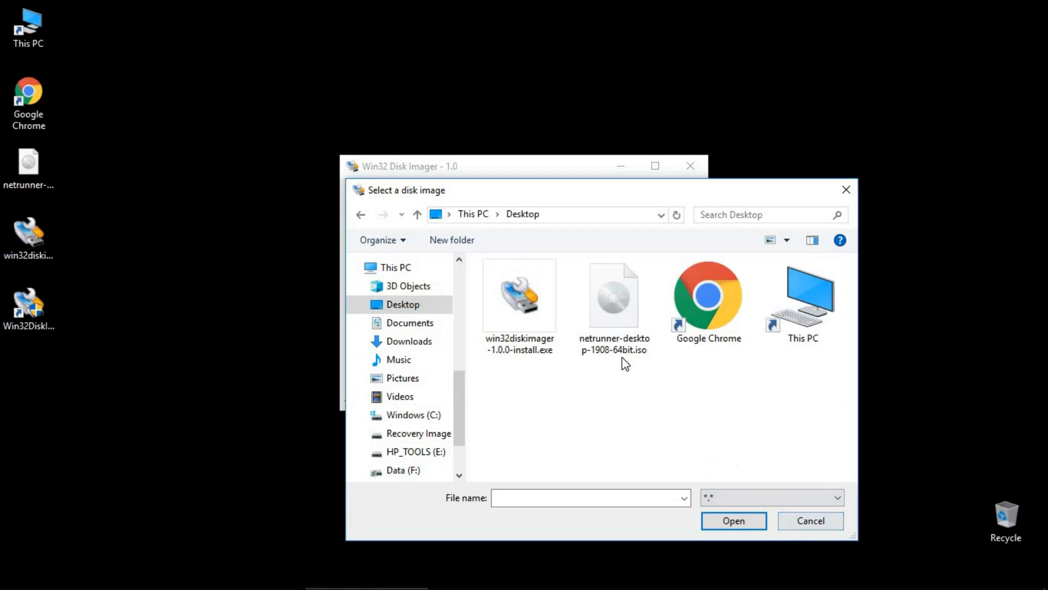
click(642, 350)
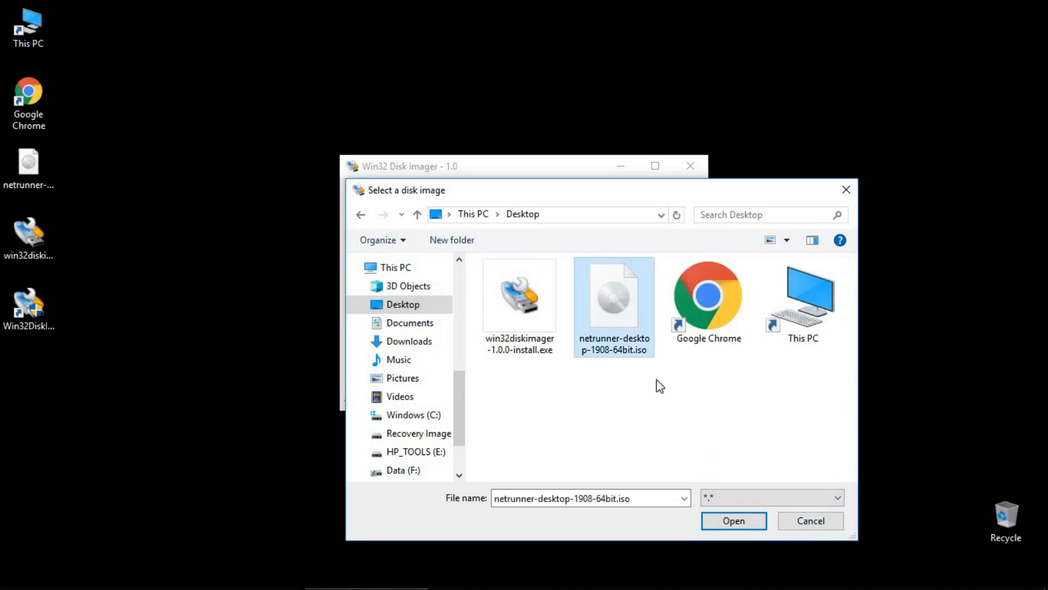
click(737, 522)
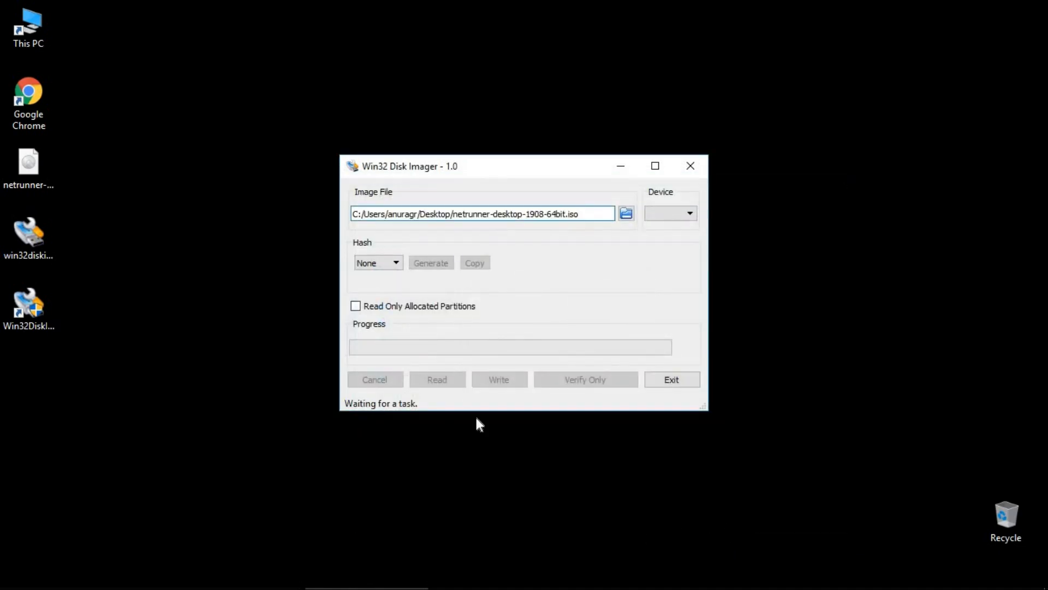
Generate the ISO's SHA256 checksum, then search the Start menu for 'excel'.
click(395, 262)
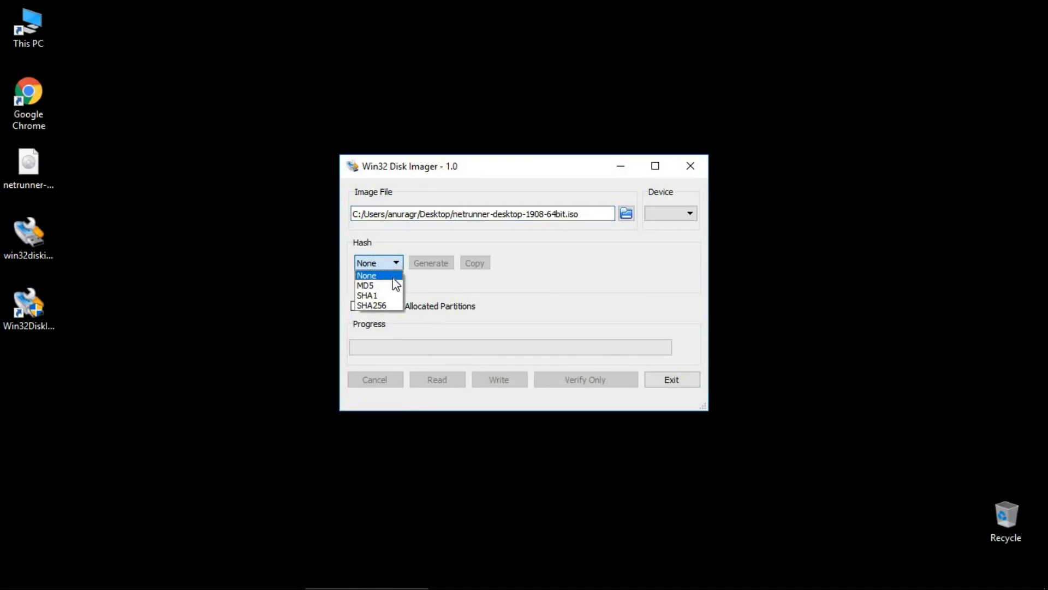
click(387, 305)
click(432, 262)
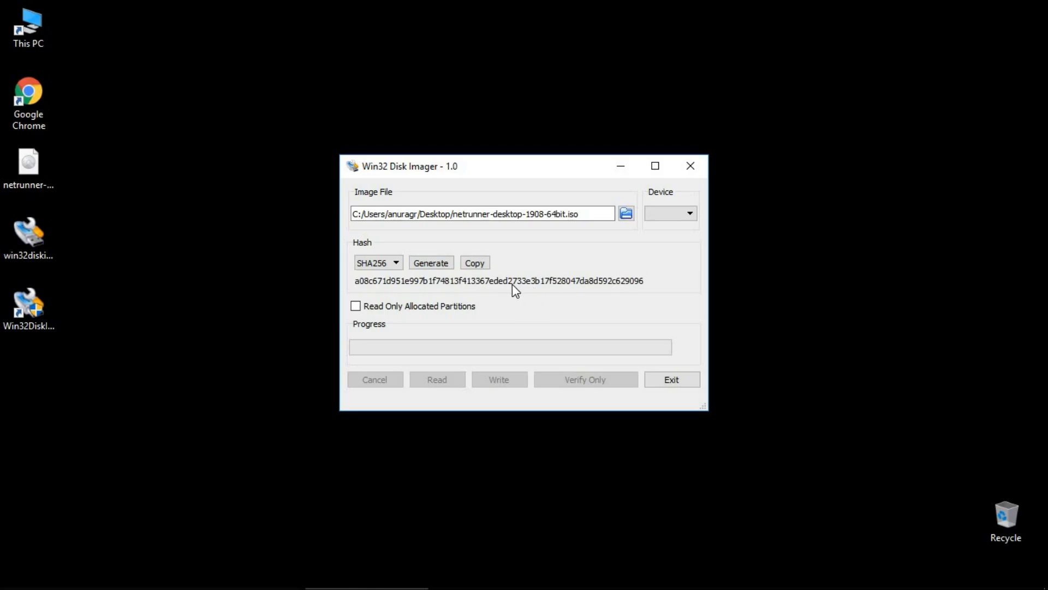
click(12, 579)
text(excel)
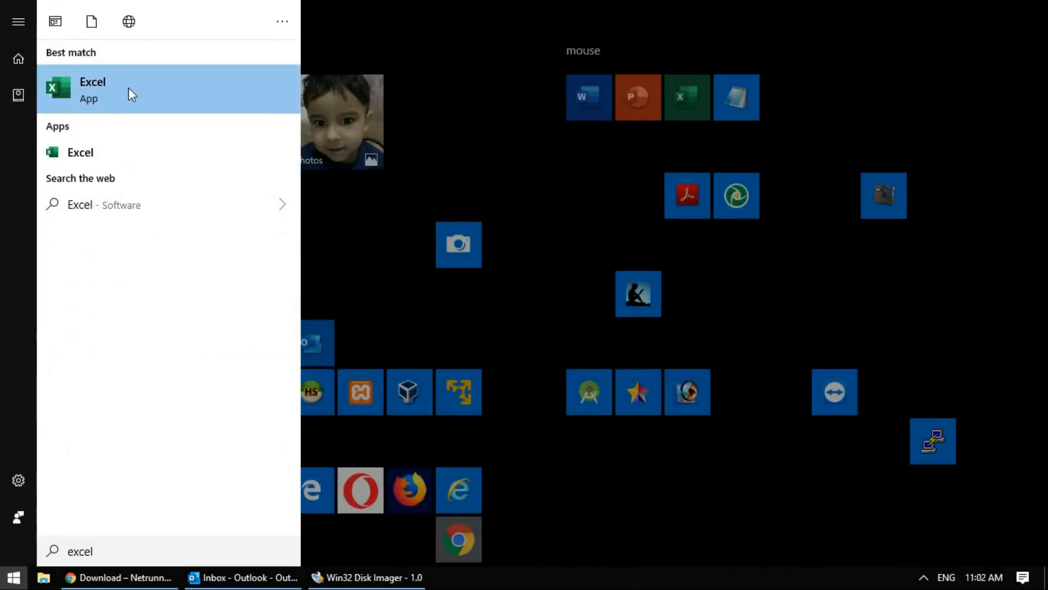
Open a blank Excel workbook and enter 'Genretaed in Disk Imager' in A1.
click(130, 84)
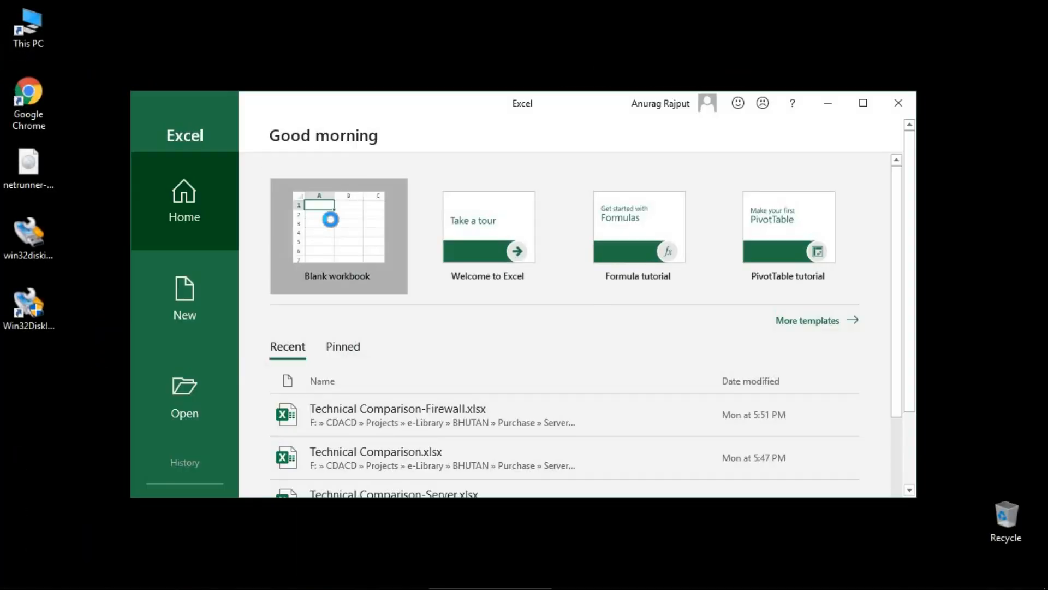
click(331, 218)
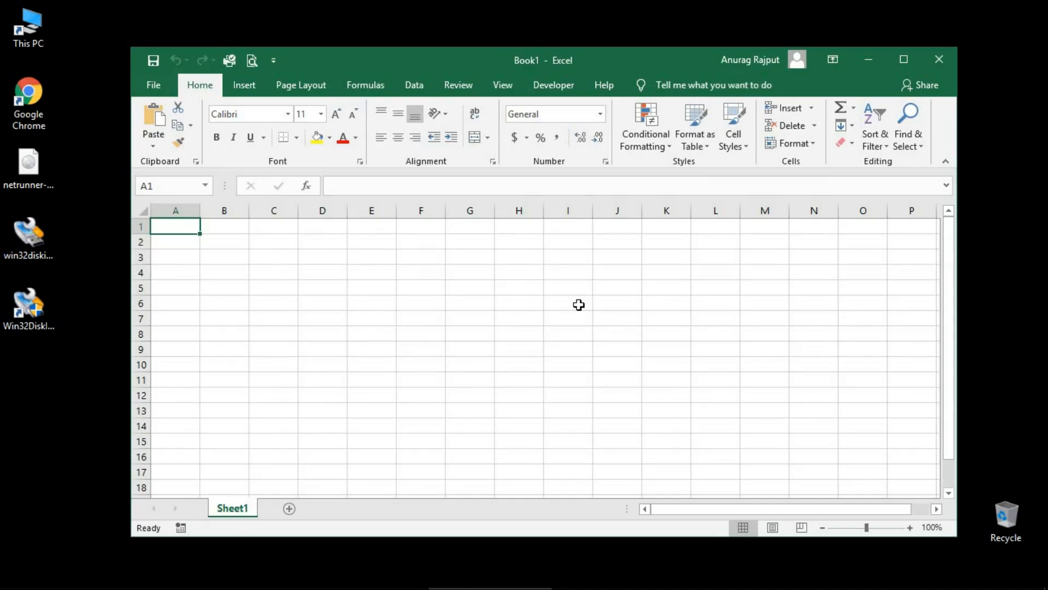
text(Genretaed in Disk Imager)
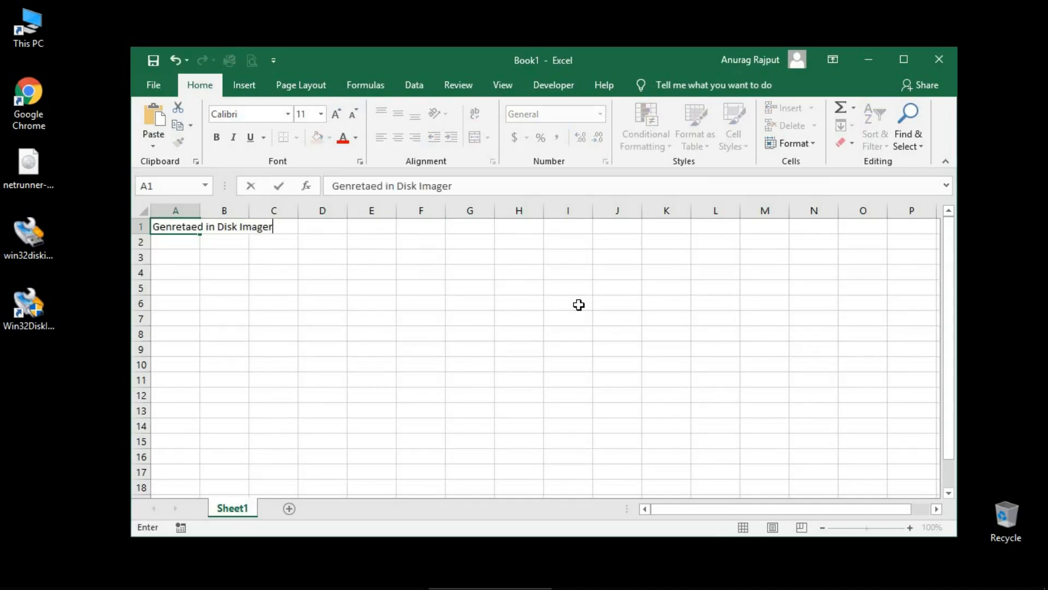
key(Tab)
key(Tab)
key(Tab)
key(Tab)
key(Tab)
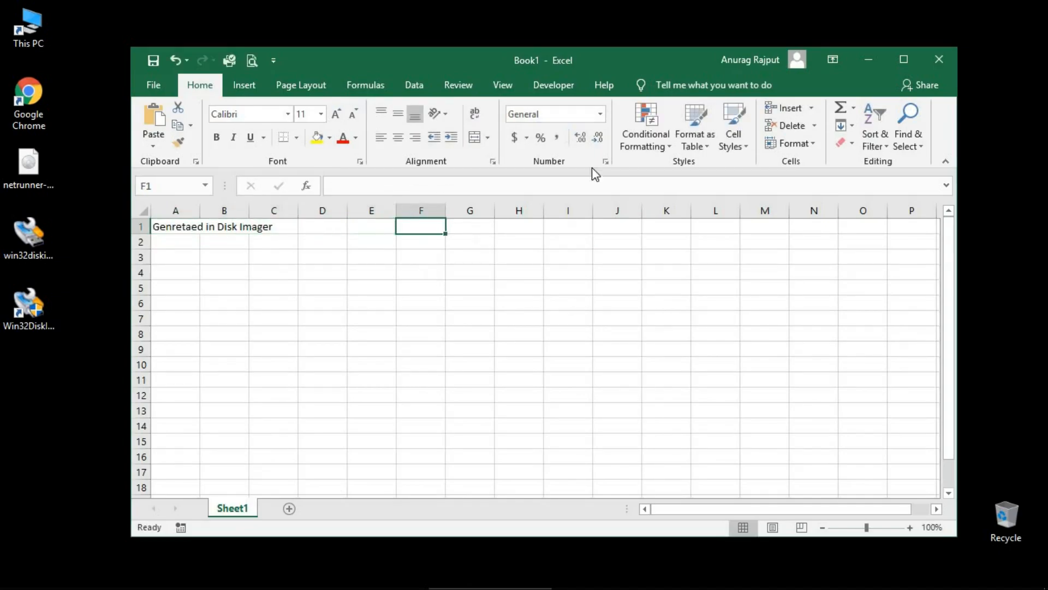
Copy the Disk Imager SHA256 hash and paste it as text only into F1.
click(872, 60)
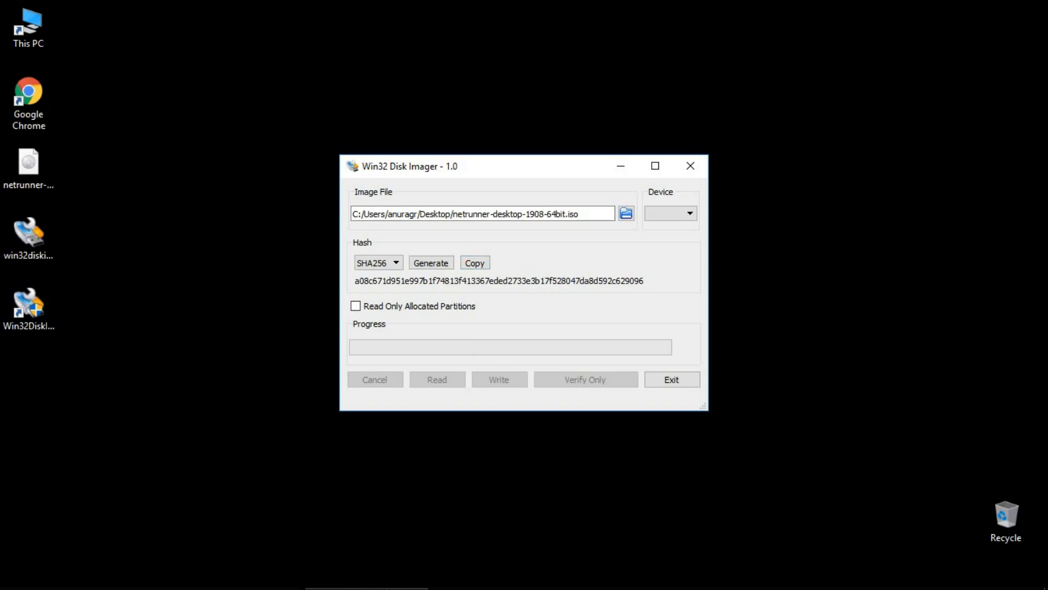
click(459, 577)
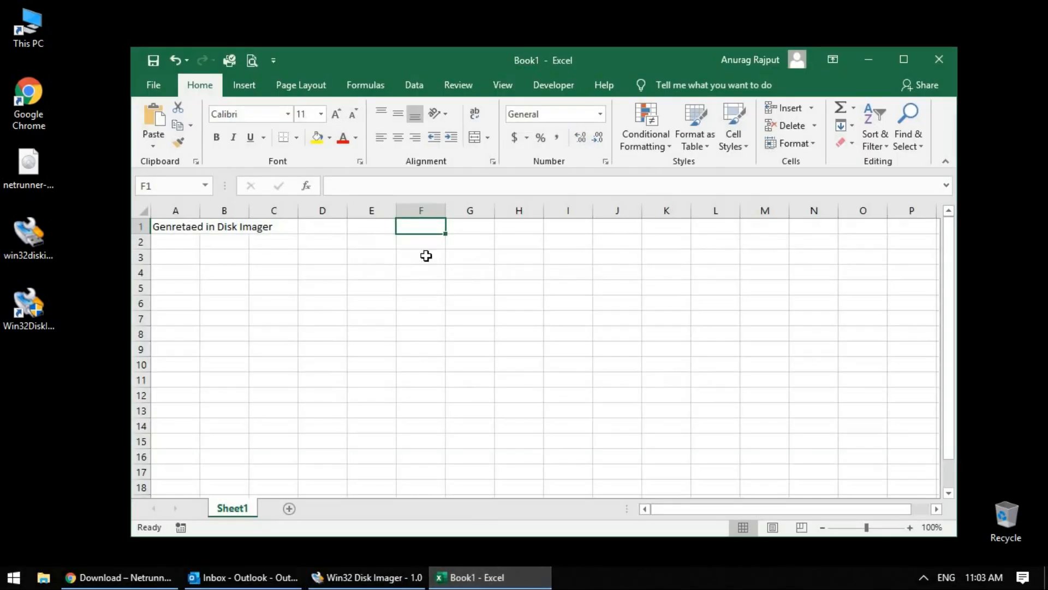
right_click(423, 226)
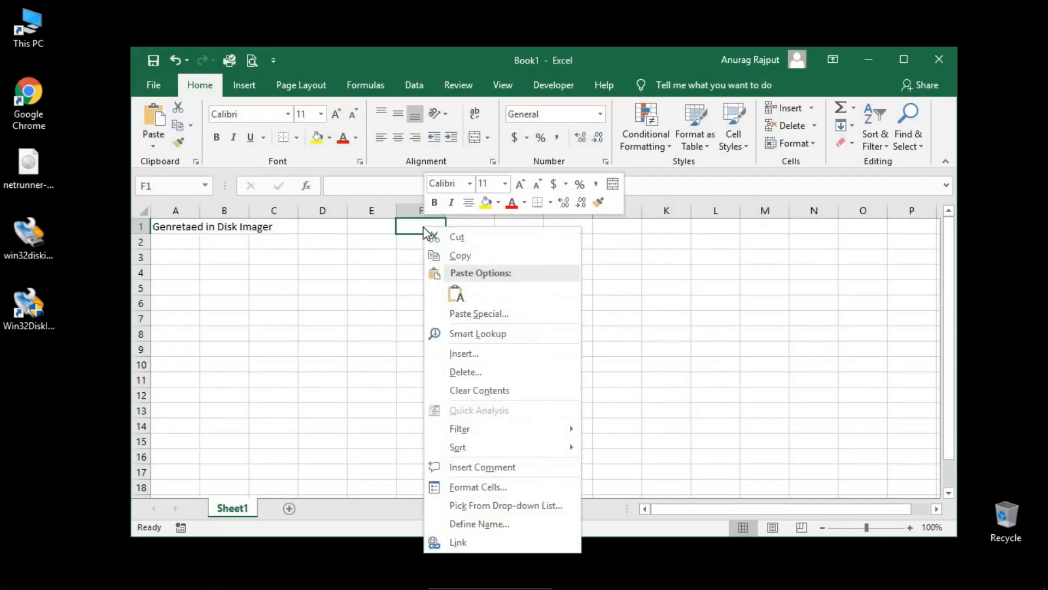
click(457, 296)
Enter the label 'On Netrunner Website' in cell A2.
key(Return)
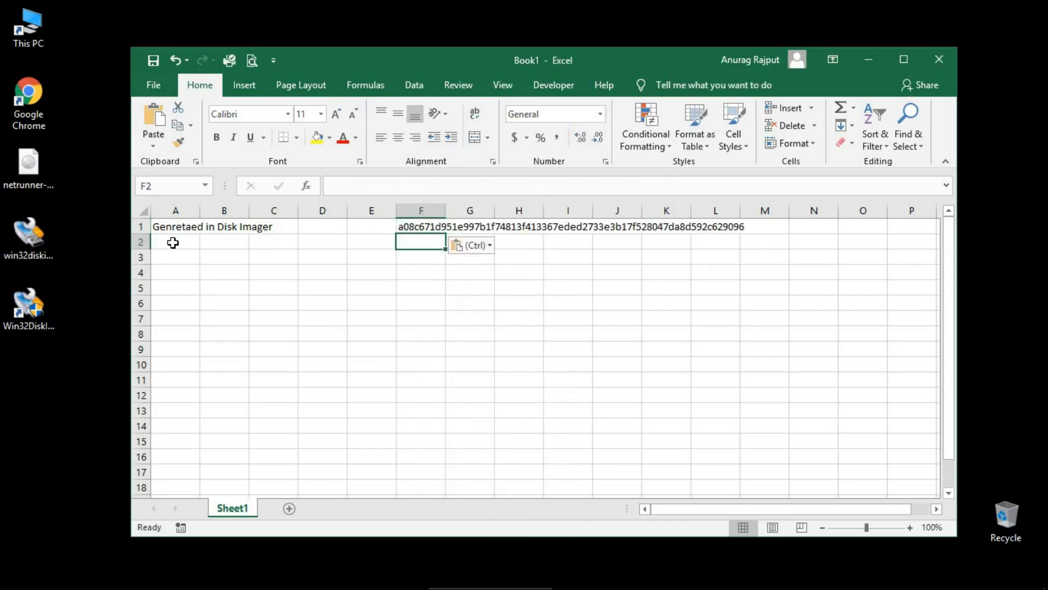
click(173, 243)
text(On)
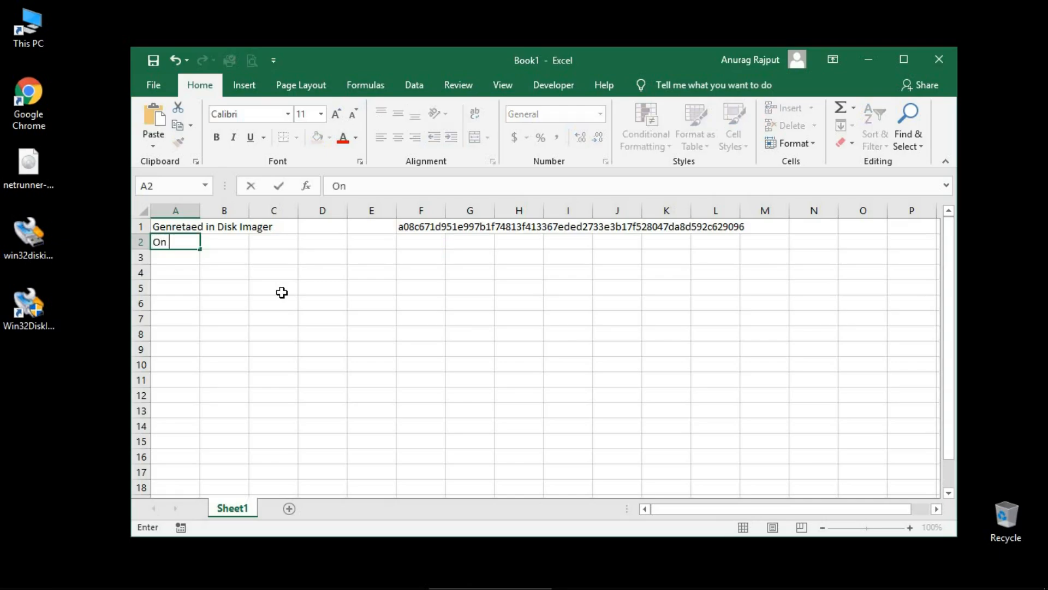
text( Netrunner Webs)
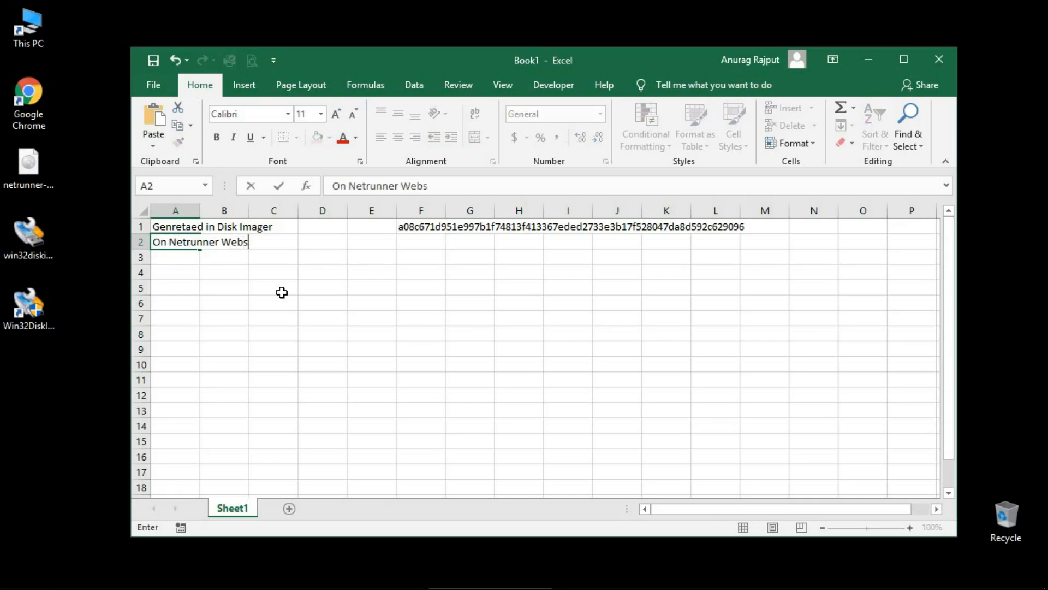
key(Tab)
key(Tab)
key(Tab)
key(Tab)
key(Tab)
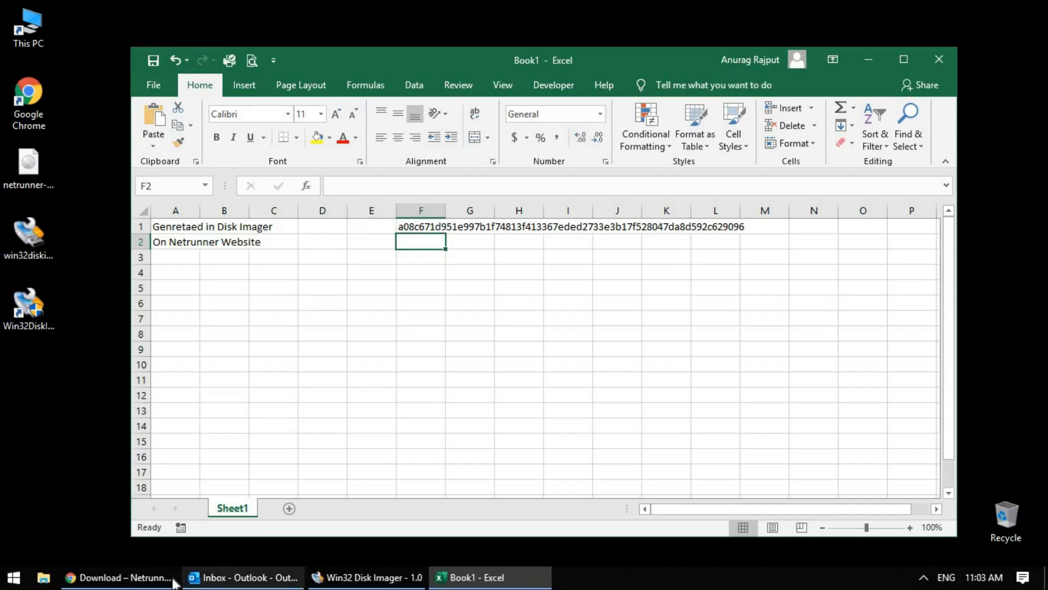
Copy the Debian 19.08 Sha256 from the download page and paste it into F2.
click(120, 577)
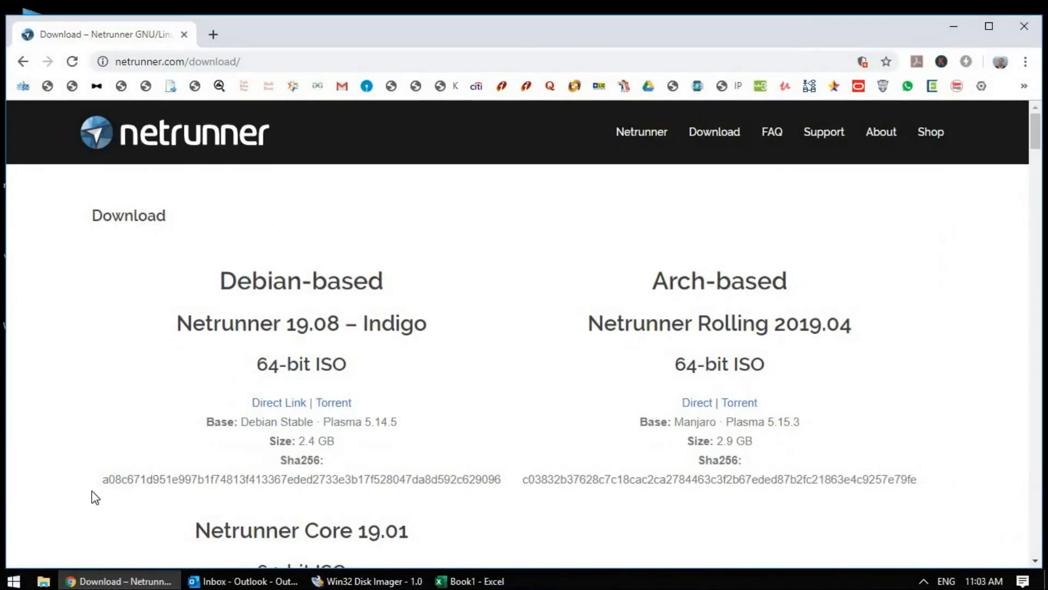
drag(104, 481, 500, 482)
key(ctrl+c)
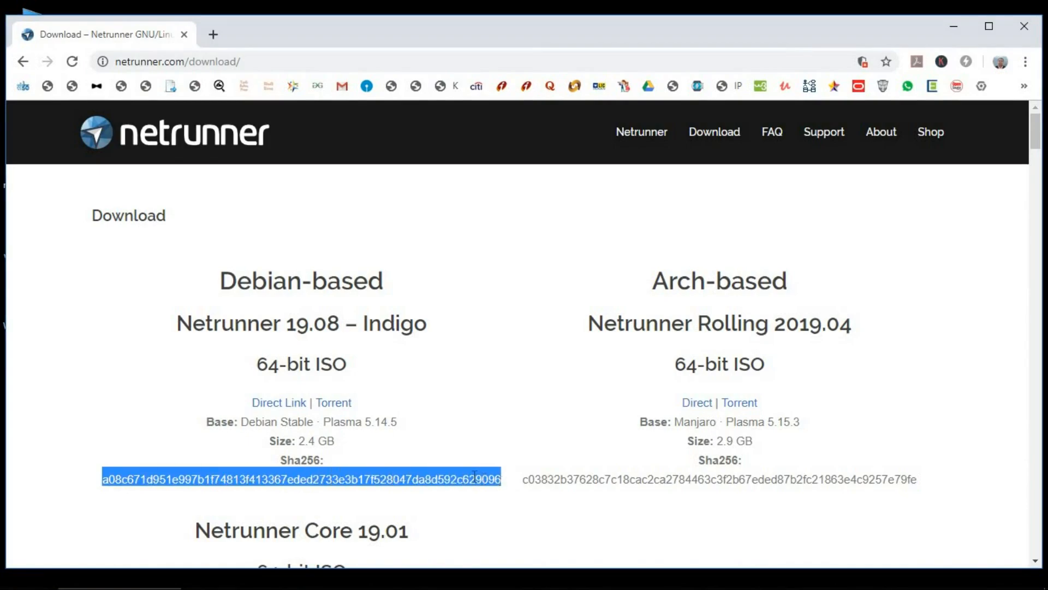
right_click(476, 483)
click(507, 493)
click(487, 584)
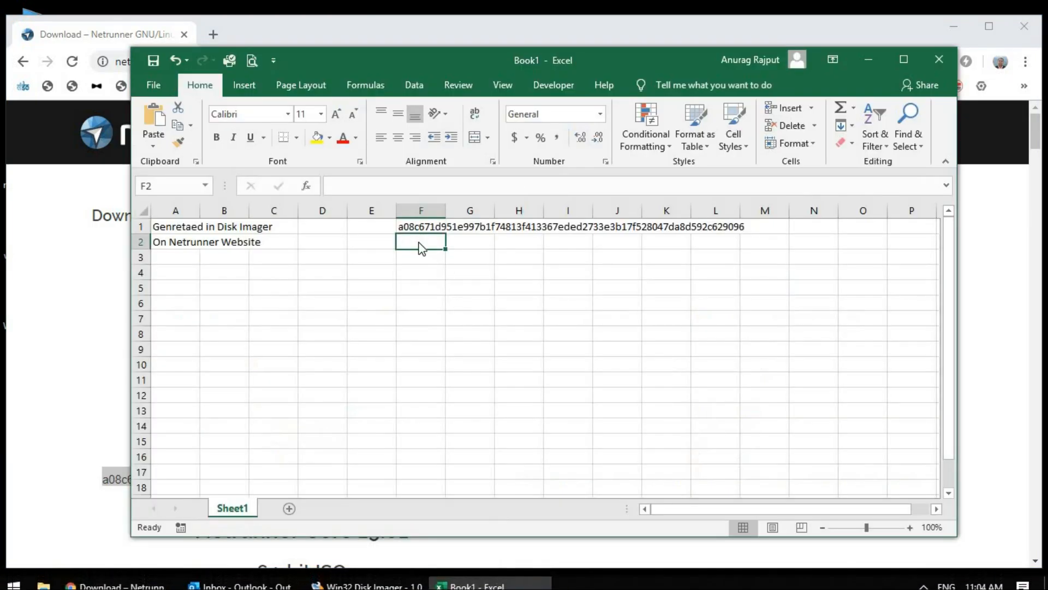
right_click(422, 248)
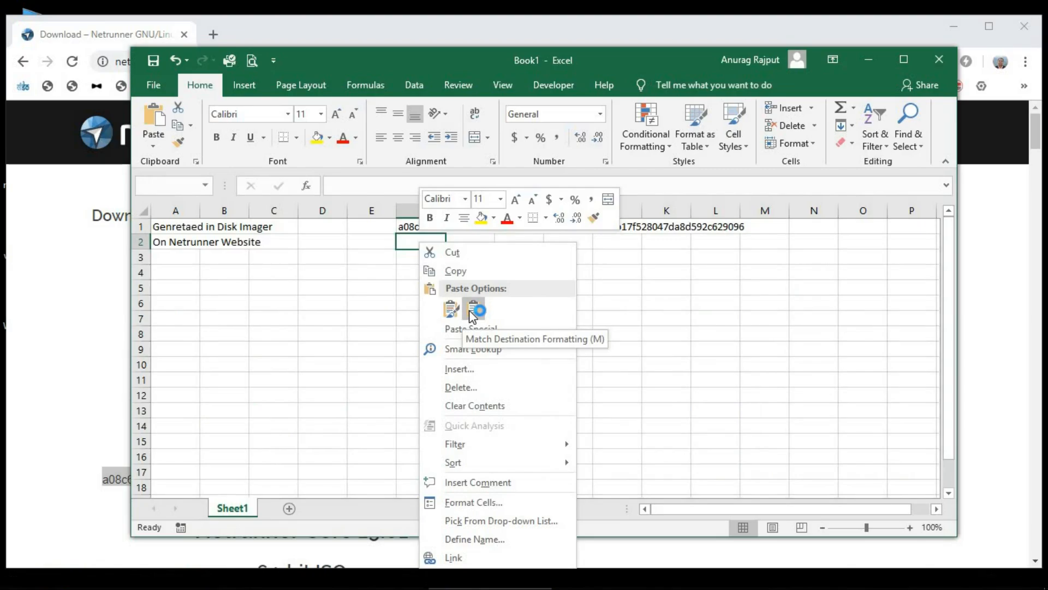
click(473, 314)
click(425, 306)
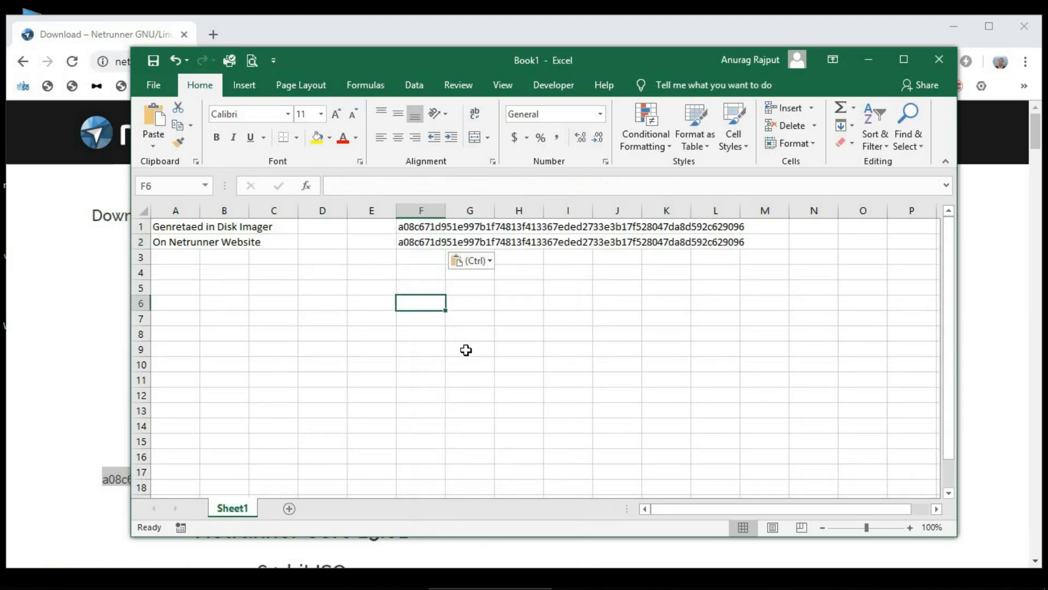
Enter =F1=F2 in F6, which returns TRUE, and fill that cell yellow.
text(=)
key(Up)
key(Up)
key(Up)
key(Up)
key(Up)
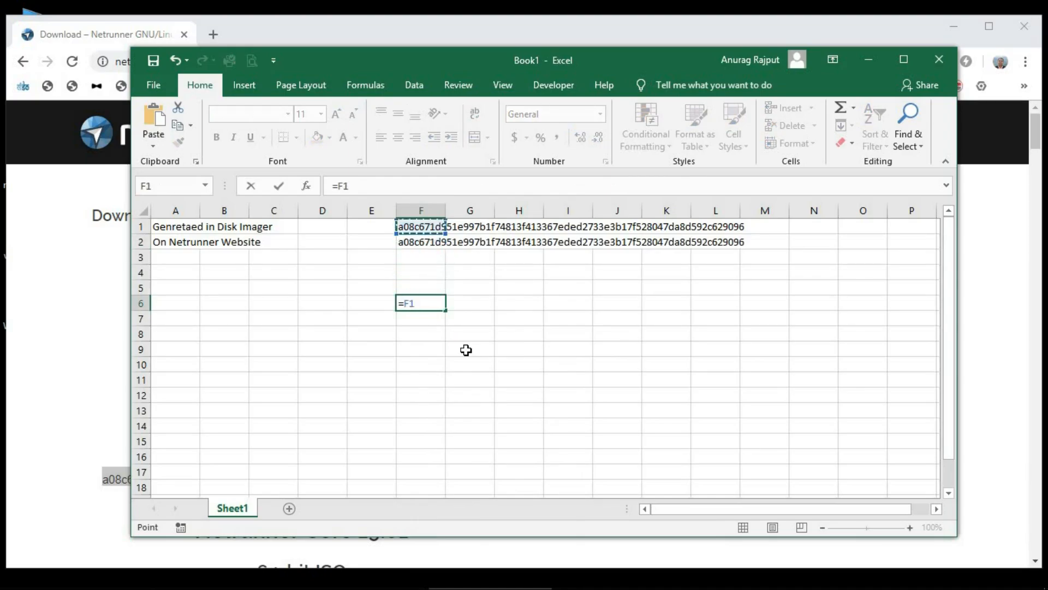
text(=)
key(Up)
key(Up)
key(Up)
key(Up)
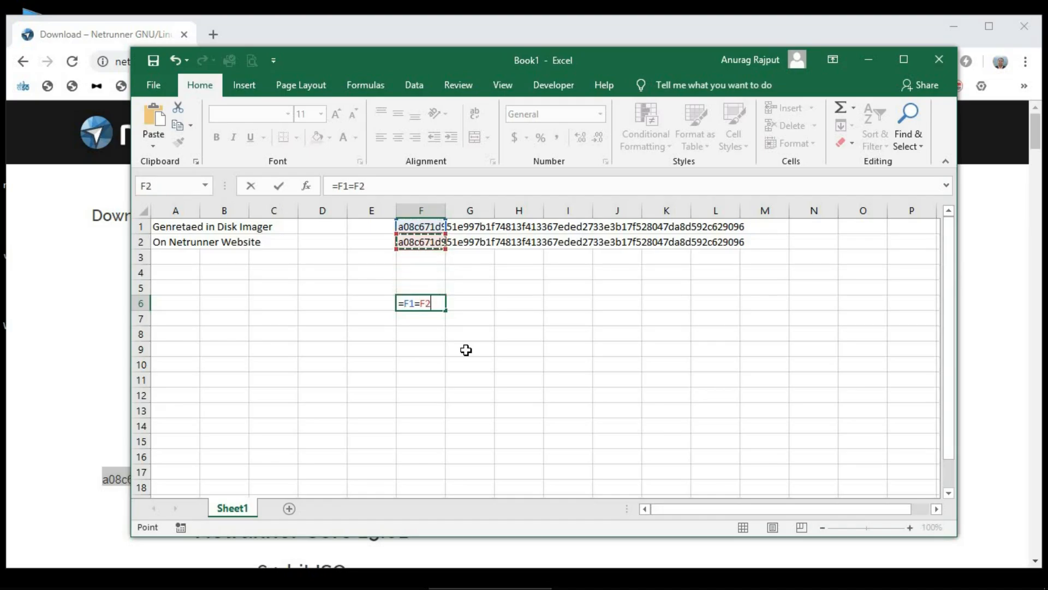
key(Return)
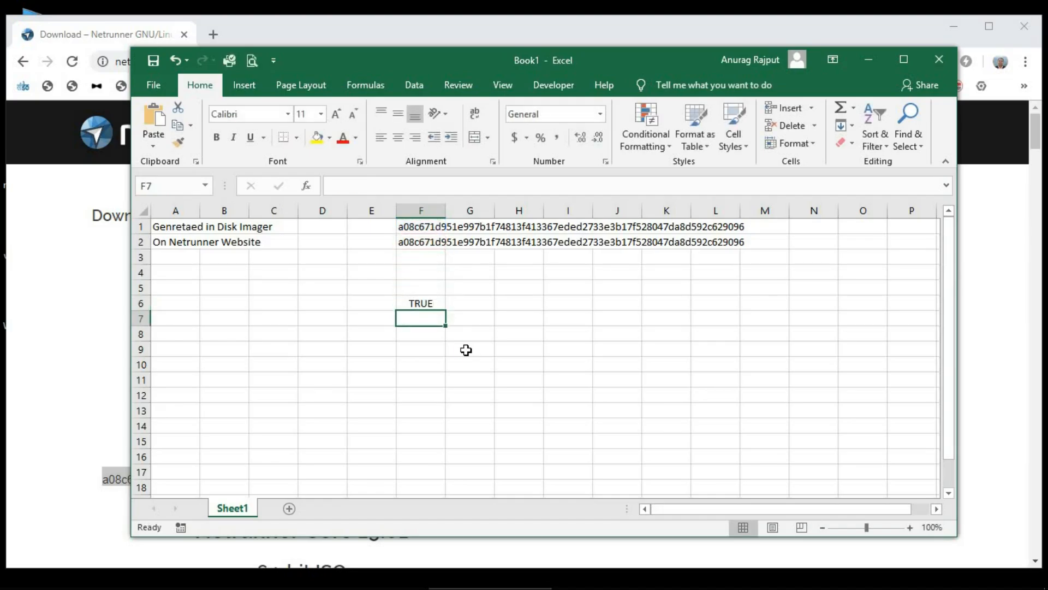
click(415, 303)
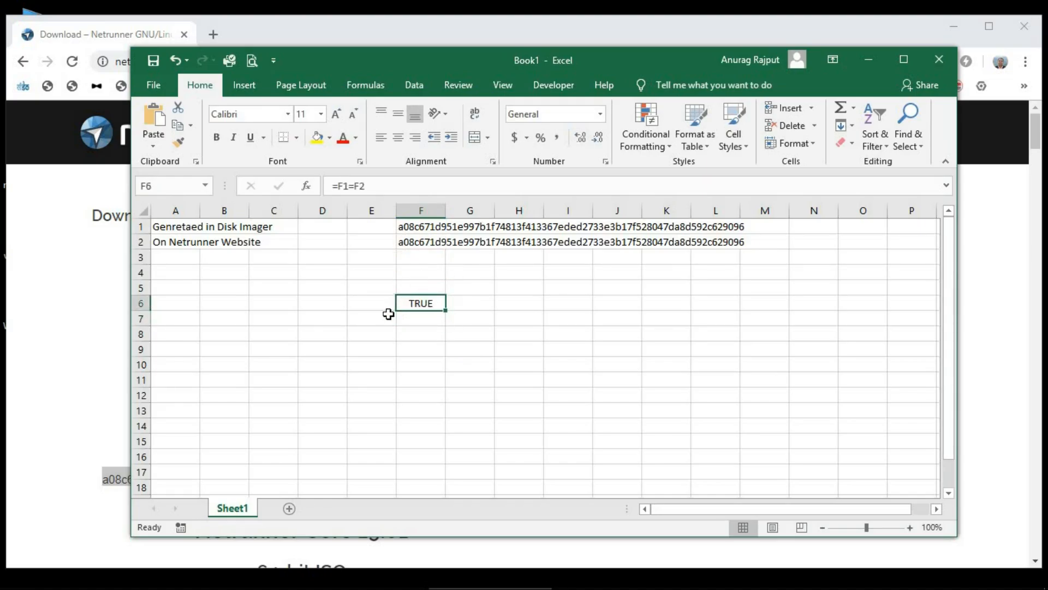
click(318, 137)
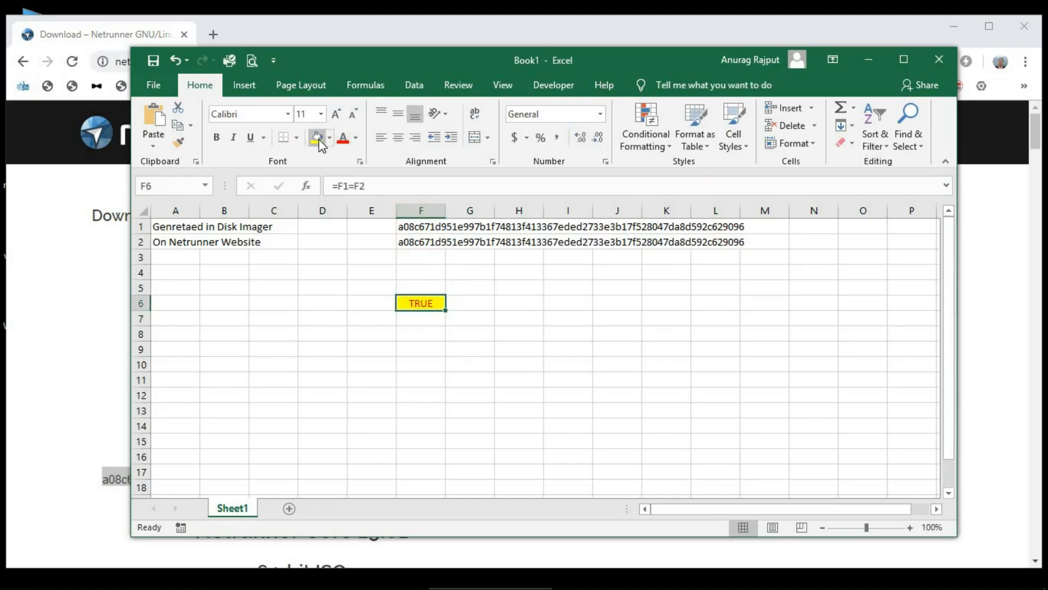
click(462, 302)
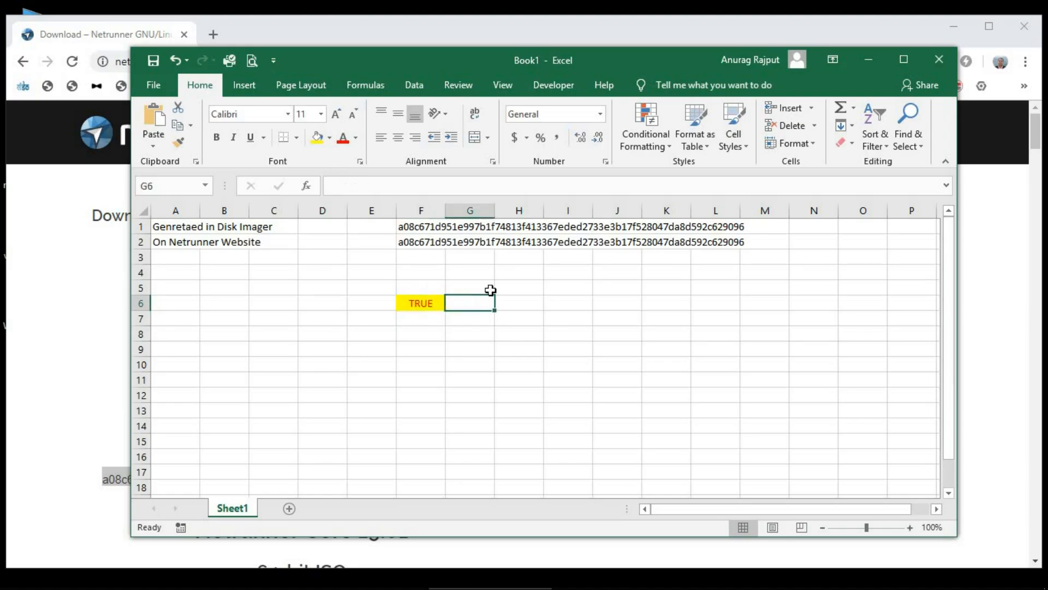
Close the Excel workbook without saving.
click(945, 58)
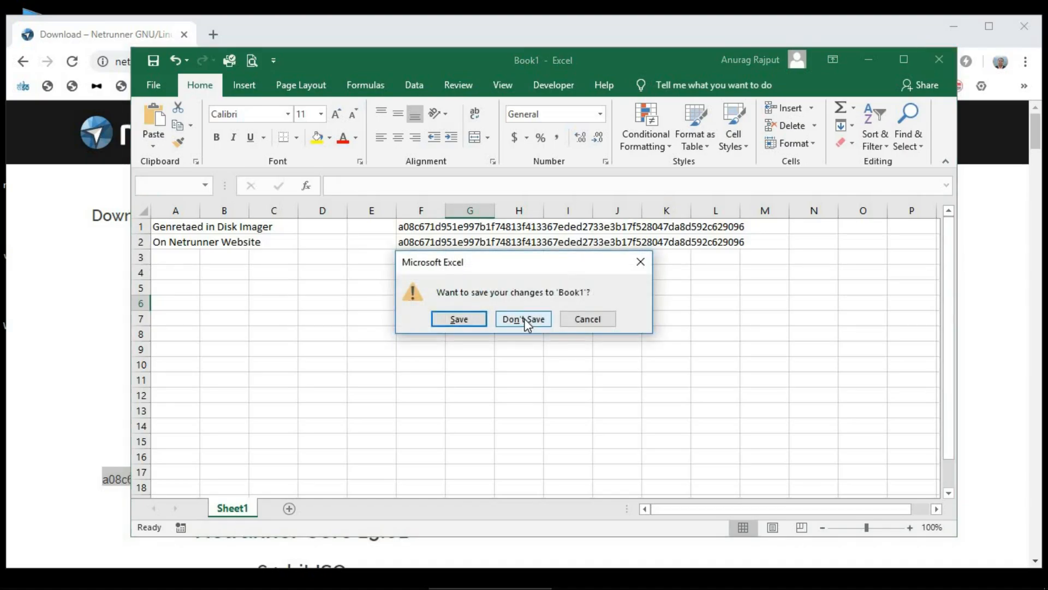
click(525, 321)
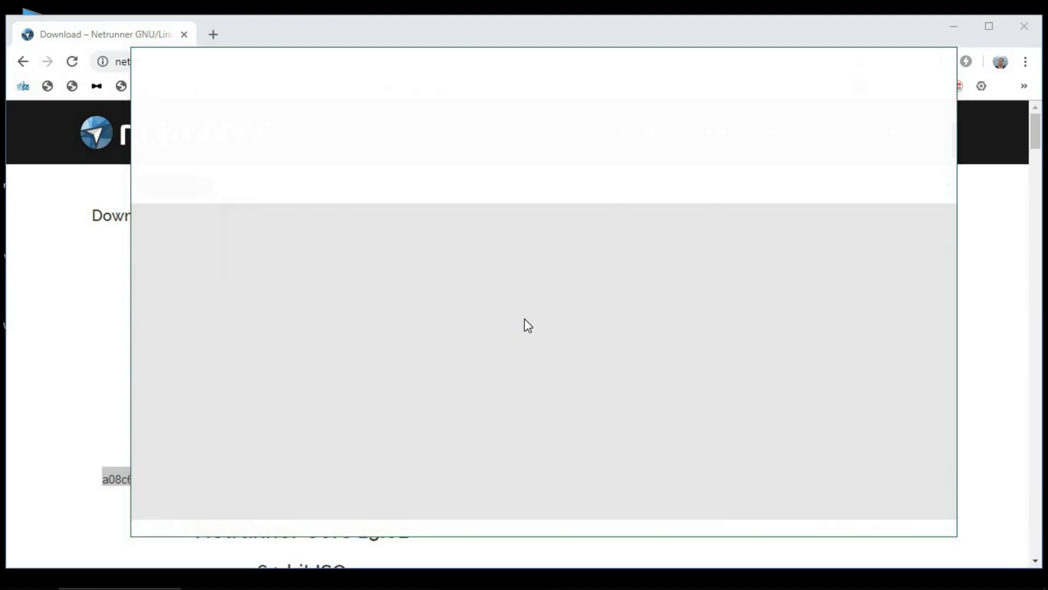
click(485, 398)
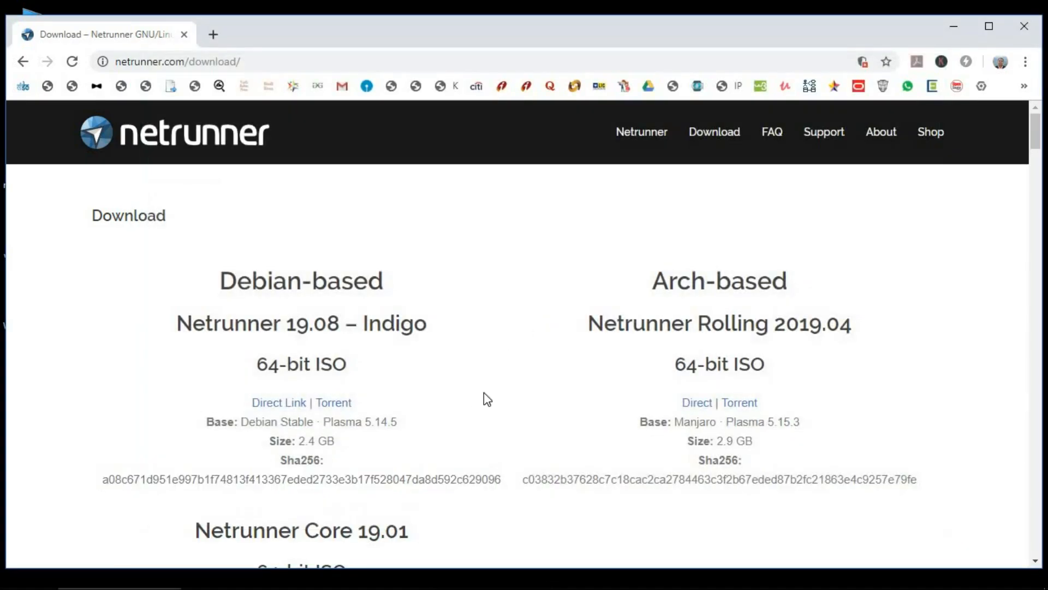
Close Chrome, write the Netrunner ISO to drive I:, confirming the overwrite and success message.
click(1021, 27)
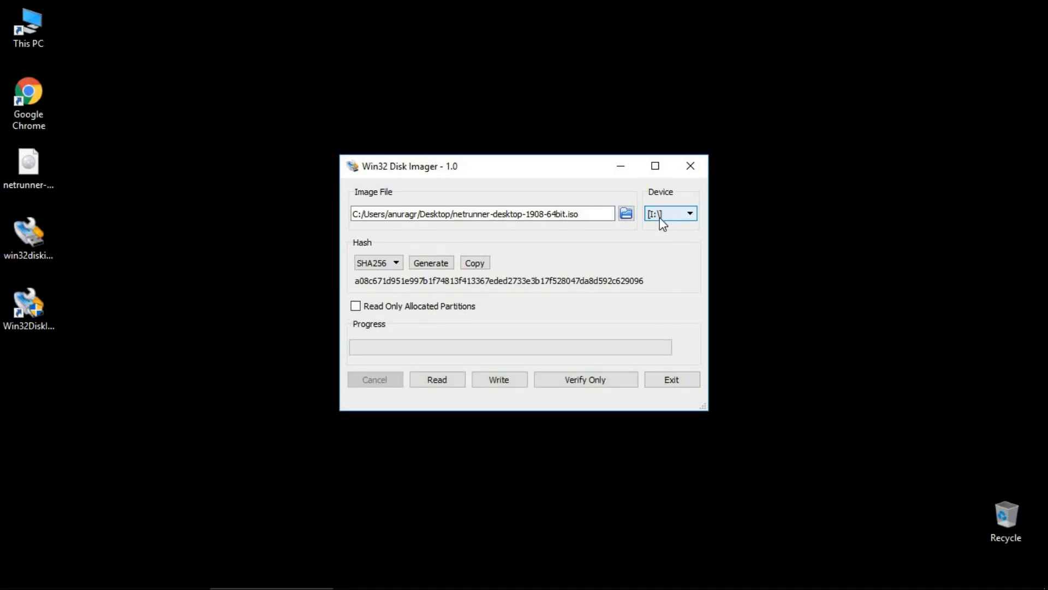
click(498, 381)
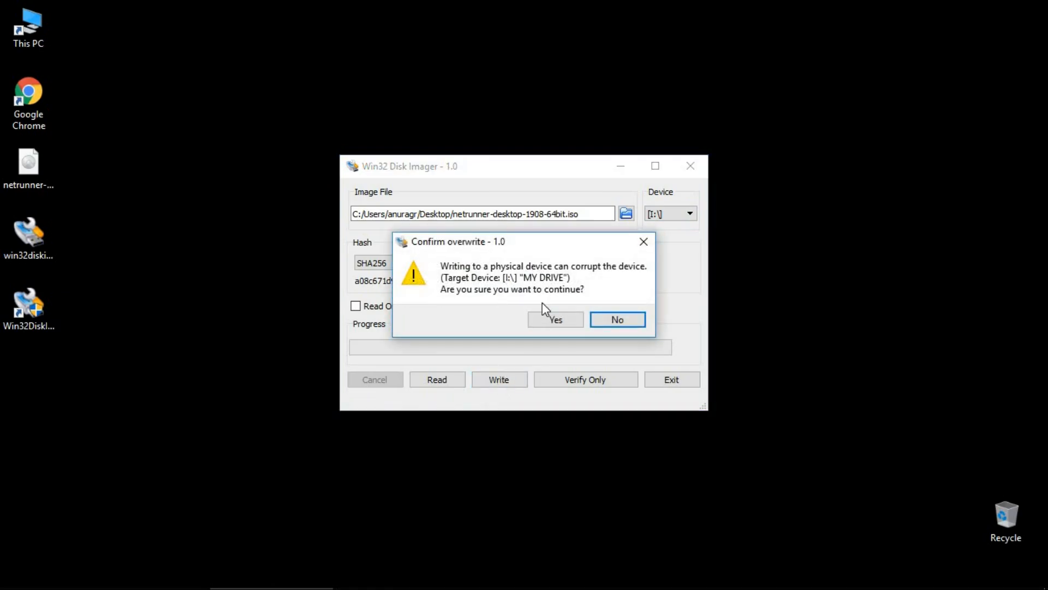
click(556, 320)
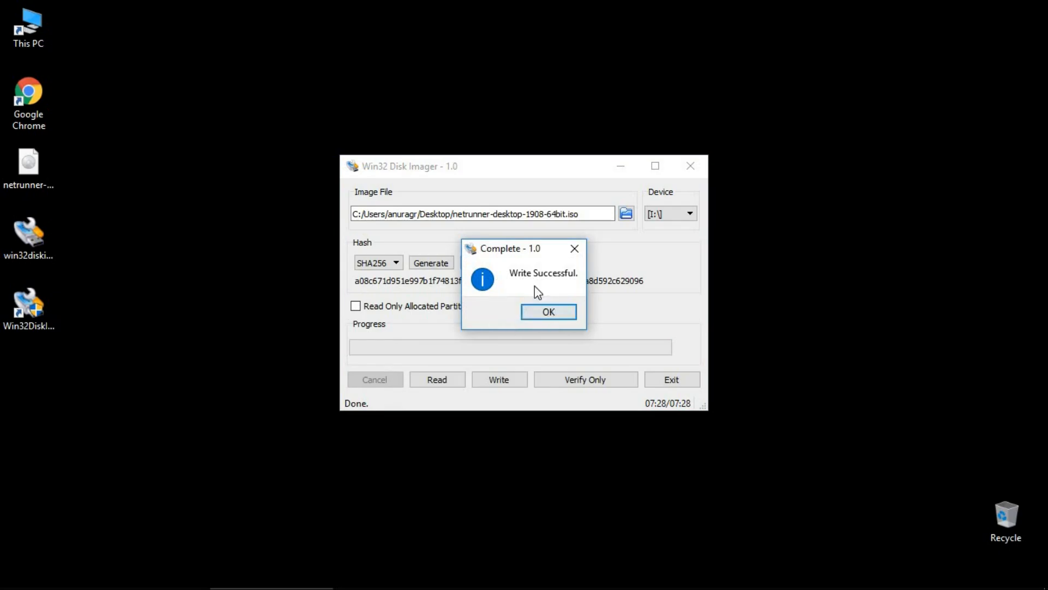
click(549, 312)
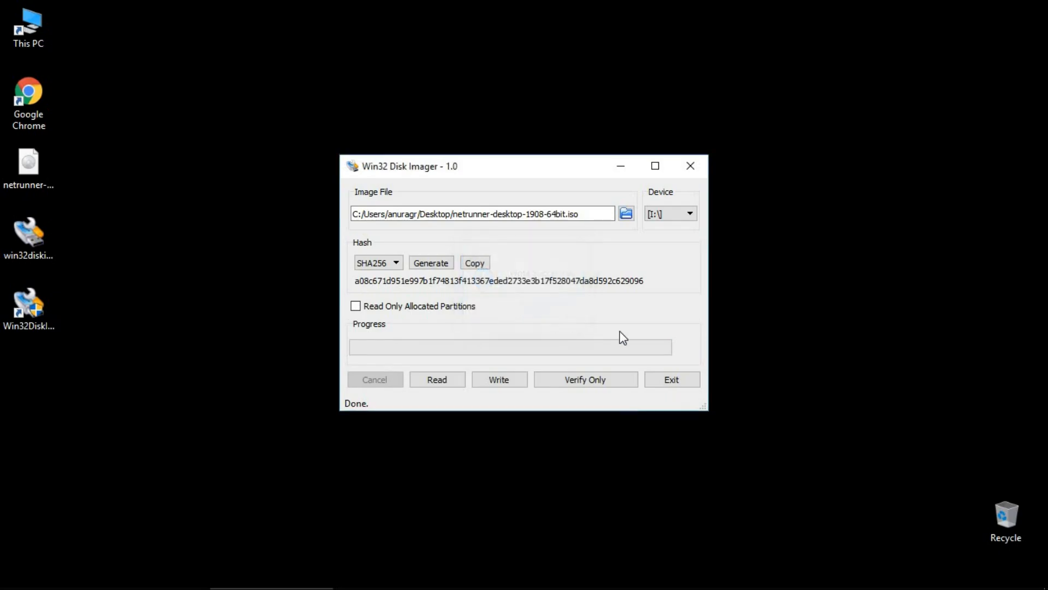
click(675, 382)
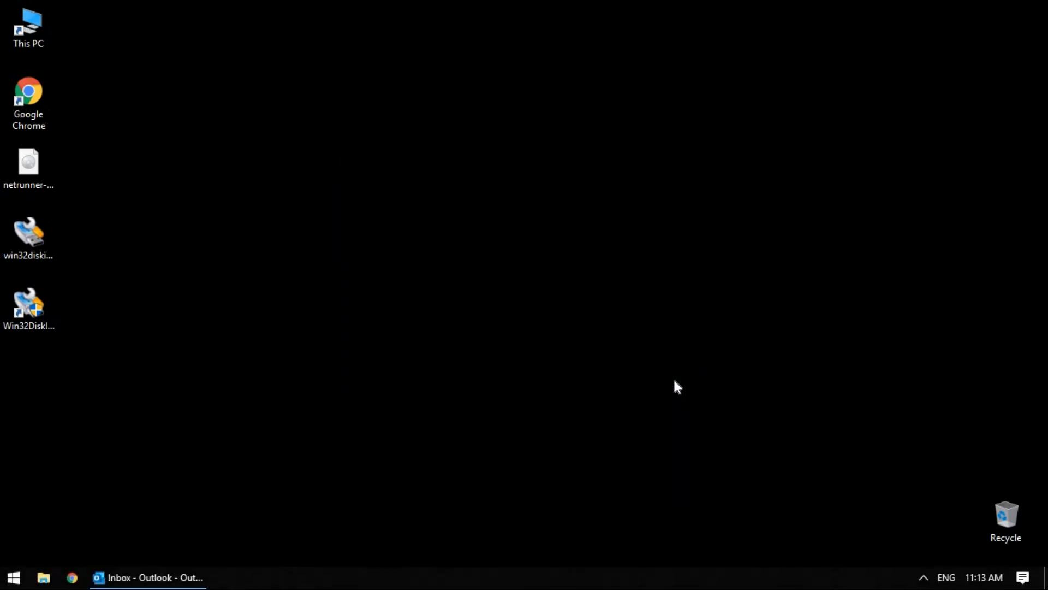
double_click(39, 27)
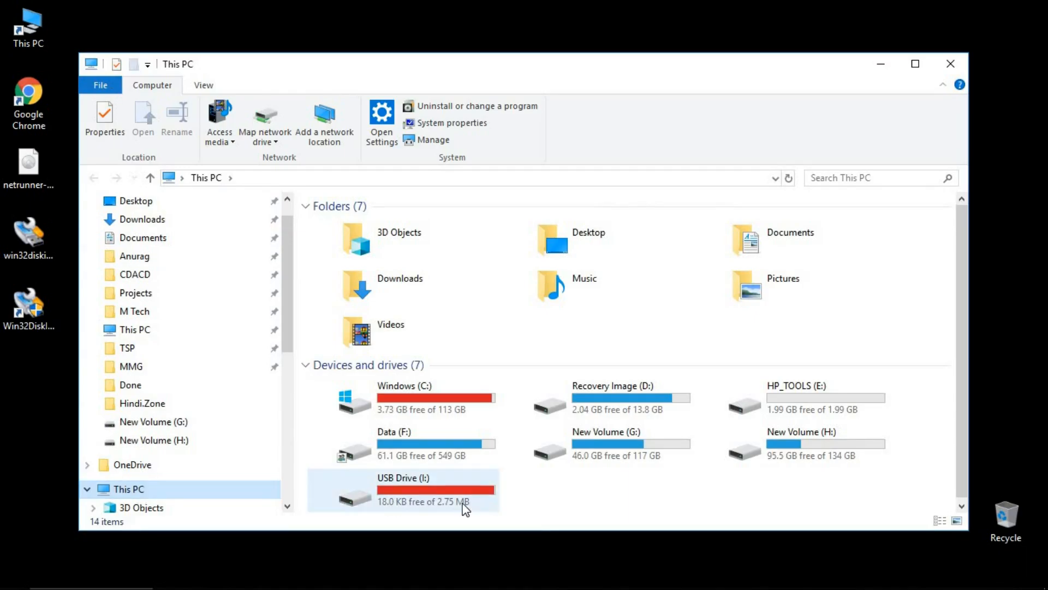
click(412, 498)
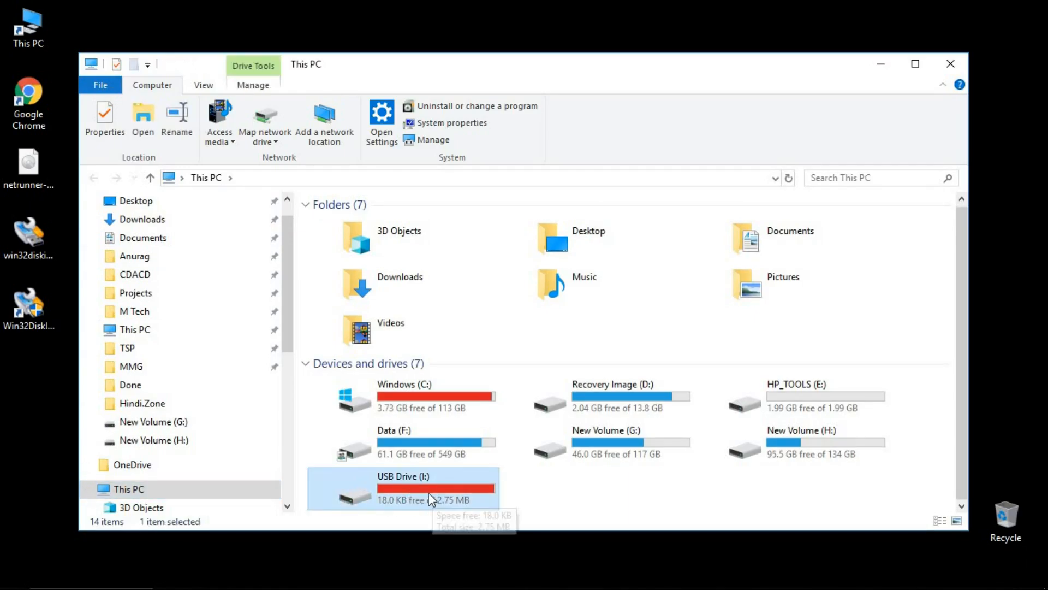
double_click(431, 498)
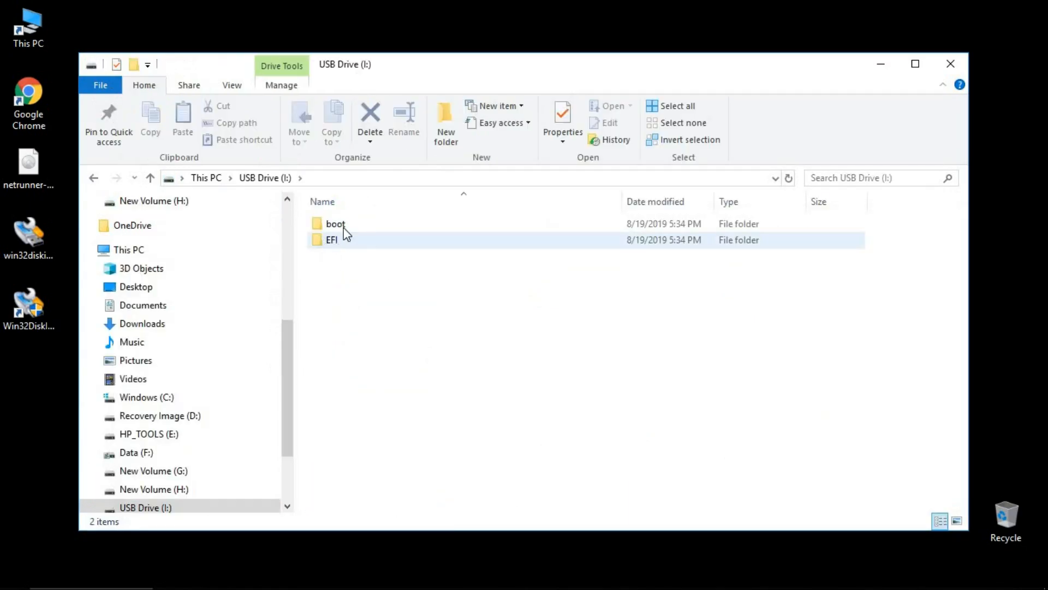
click(210, 178)
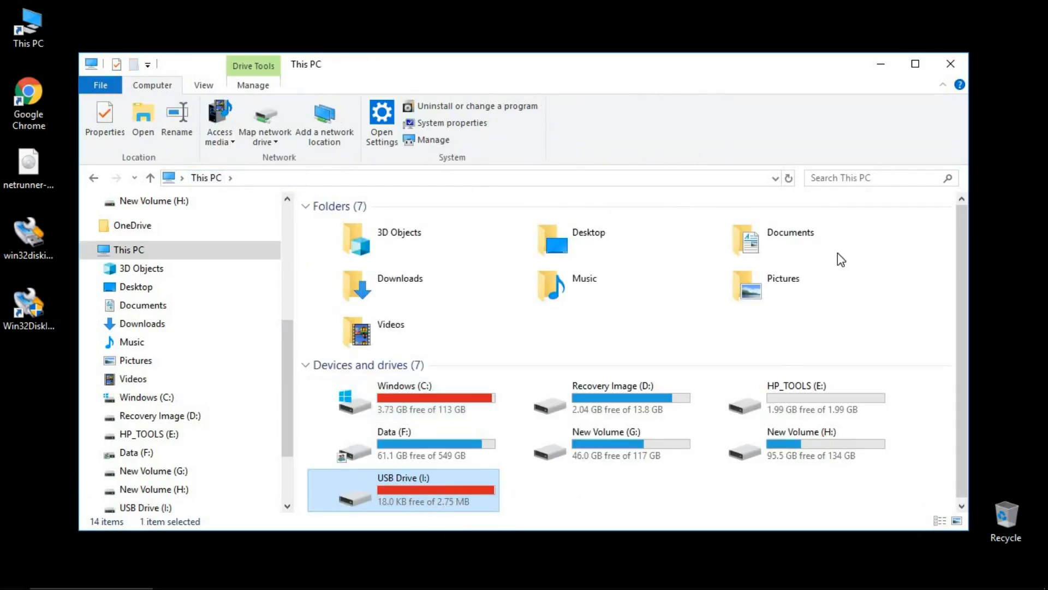
click(951, 63)
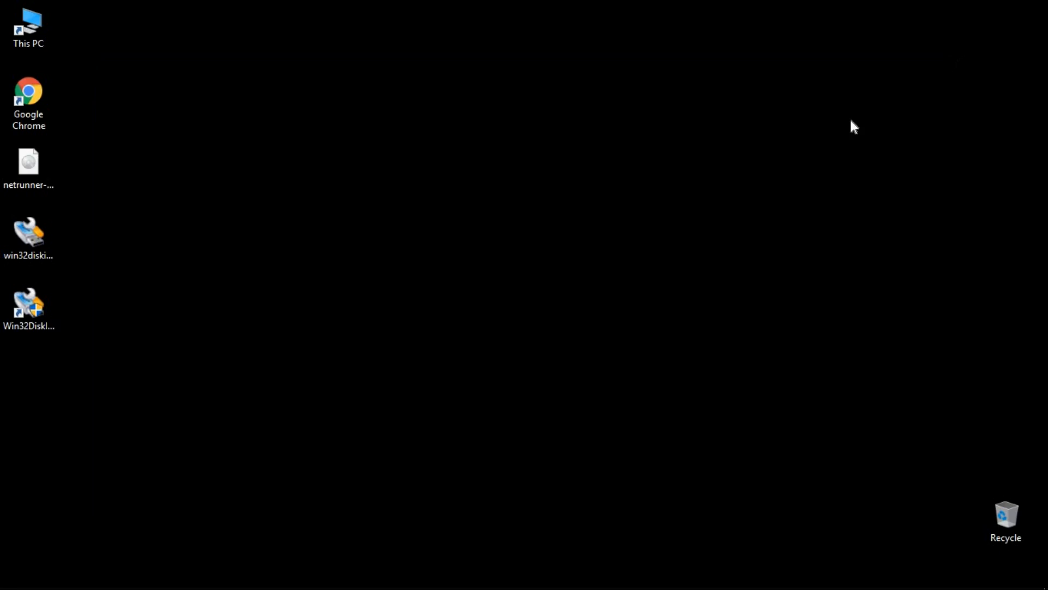
Refresh the desktop, then restart the computer from the Start menu's power options.
right_click(542, 254)
click(572, 299)
click(14, 578)
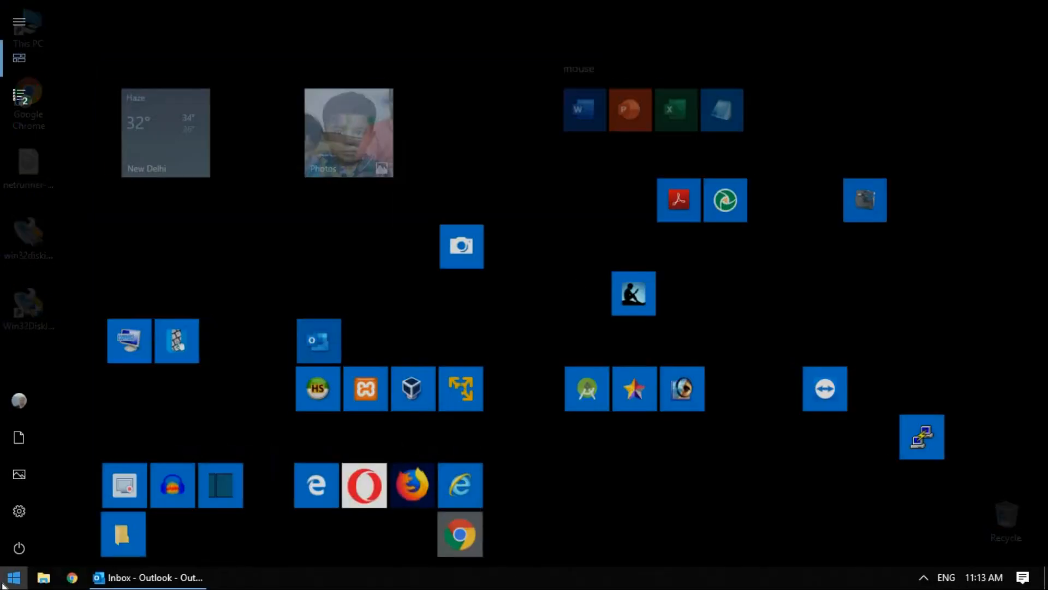
click(18, 549)
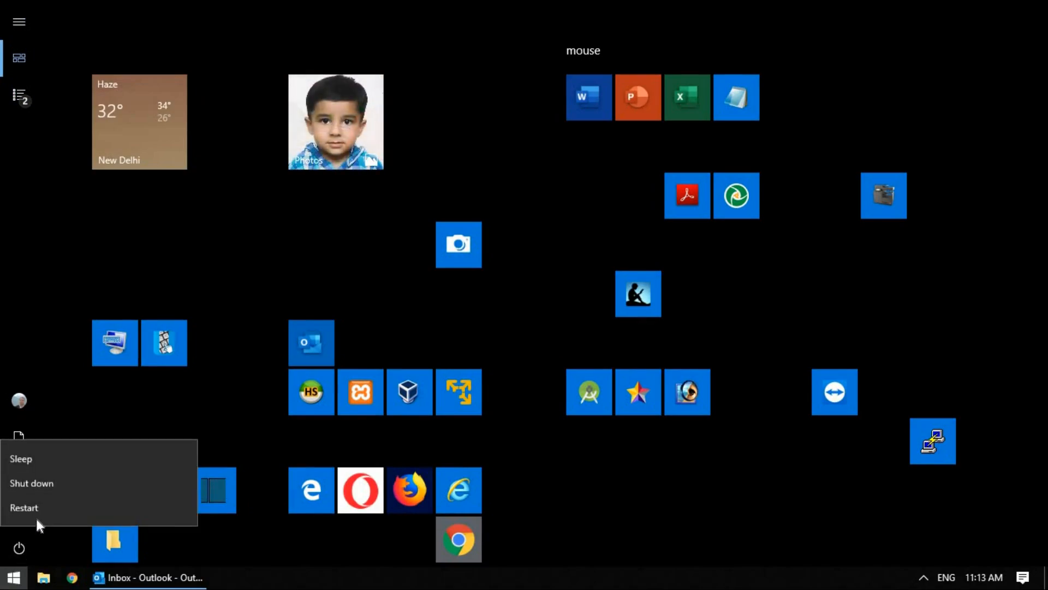
click(38, 509)
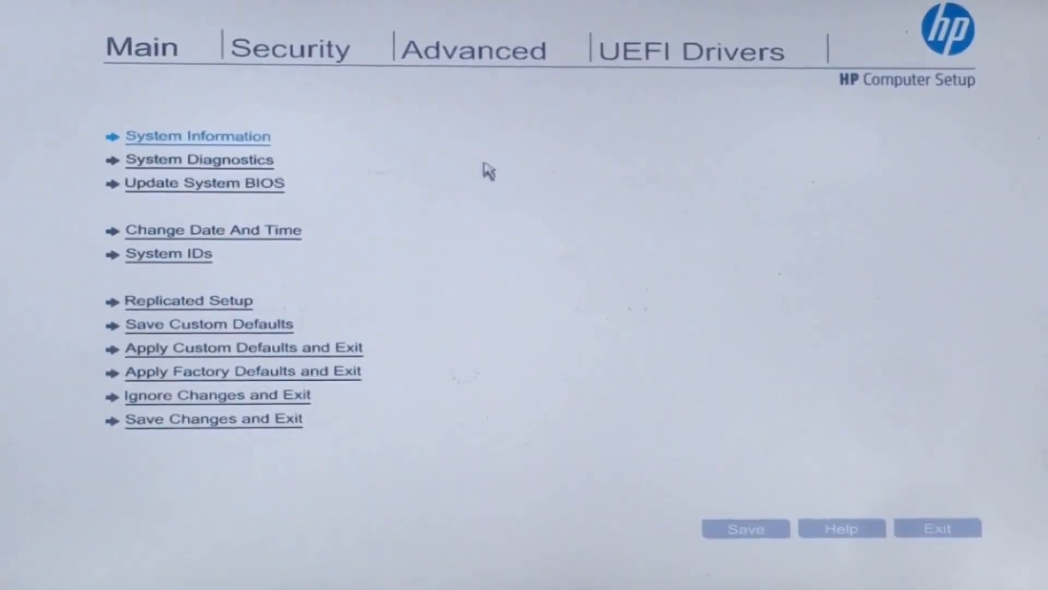
Enable USB Storage Boot under Advanced > Boot Options, save the change, and exit Computer Setup.
click(458, 63)
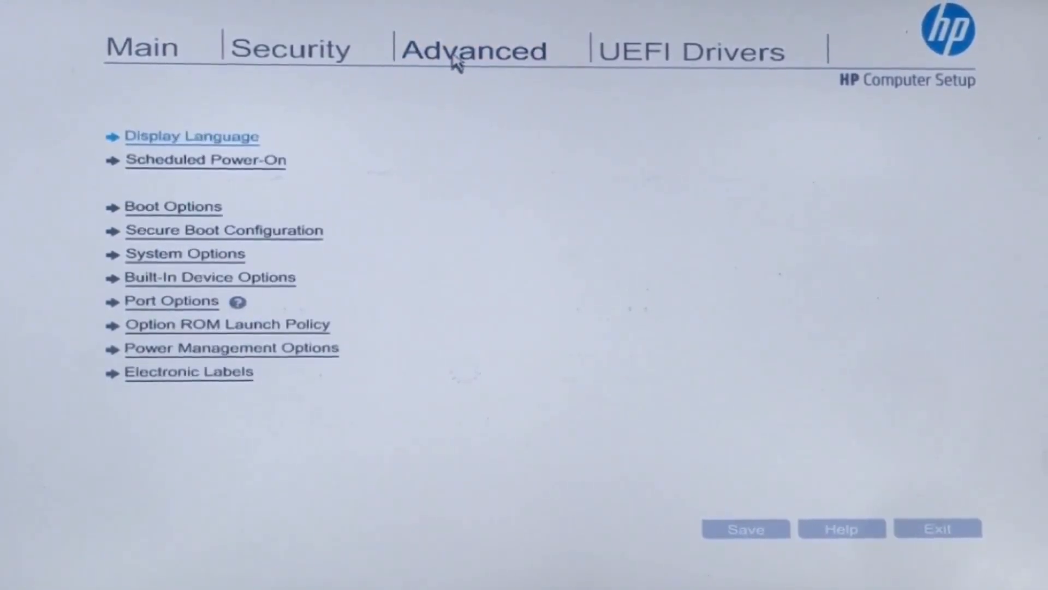
click(202, 212)
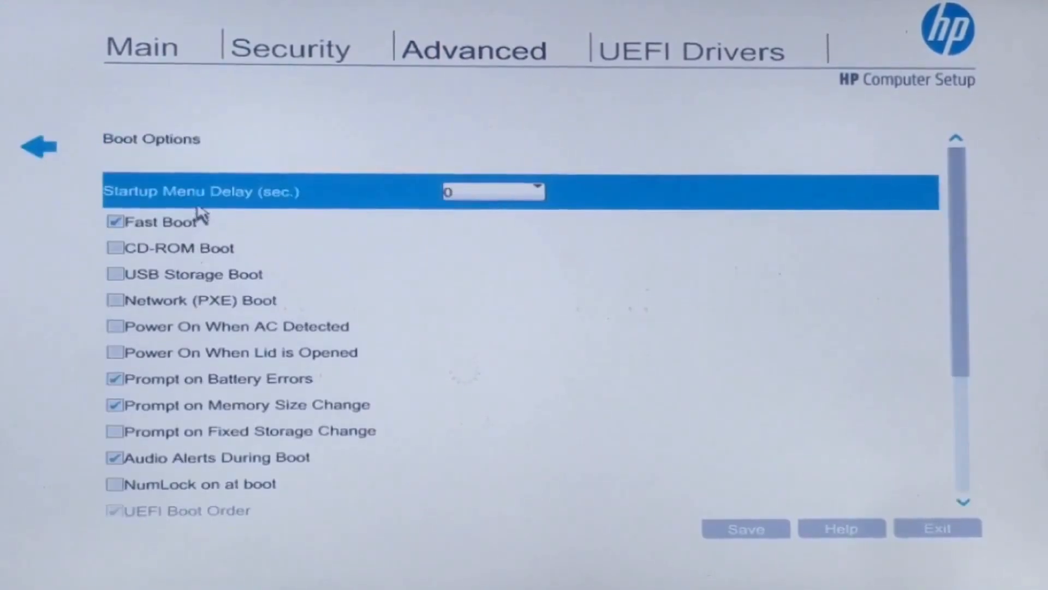
click(116, 274)
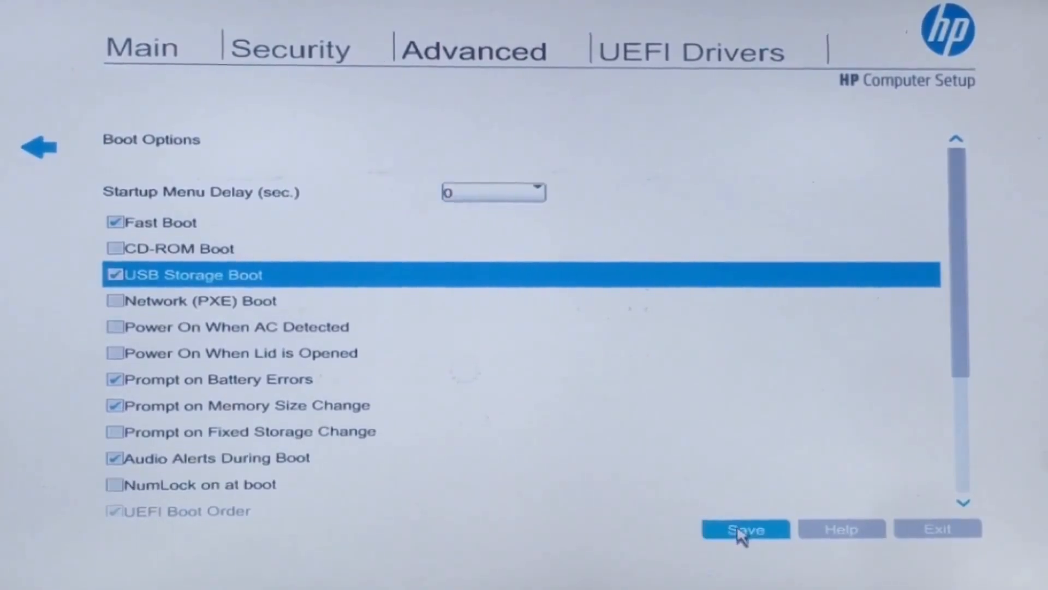
click(743, 532)
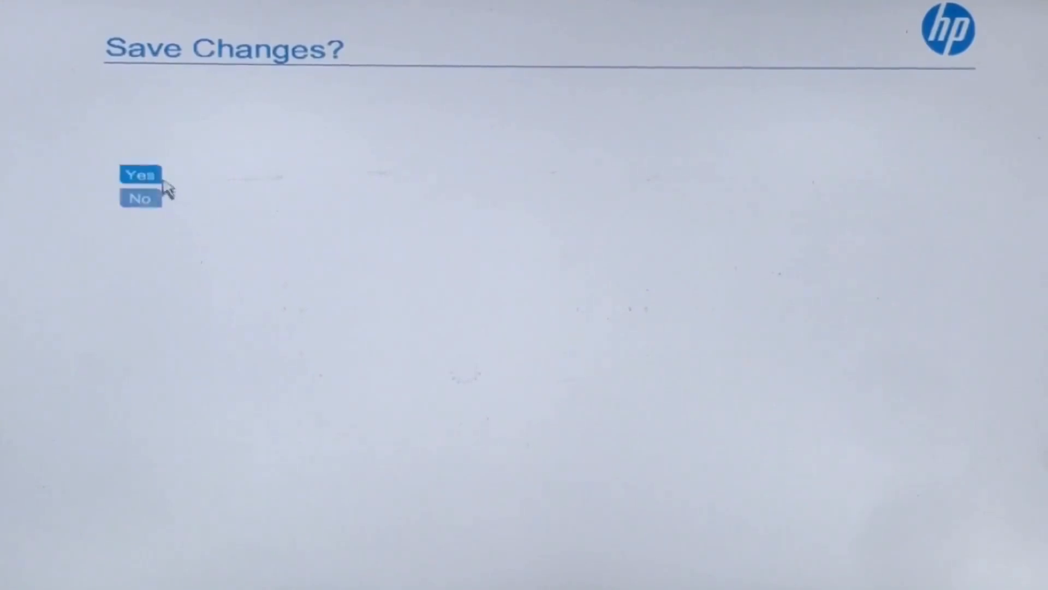
click(143, 176)
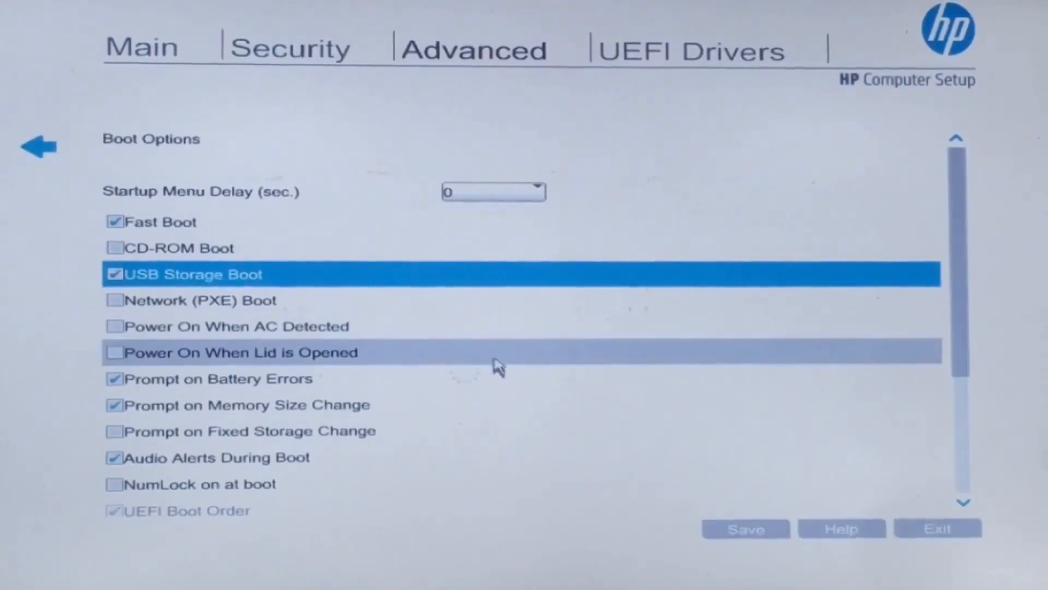
click(947, 530)
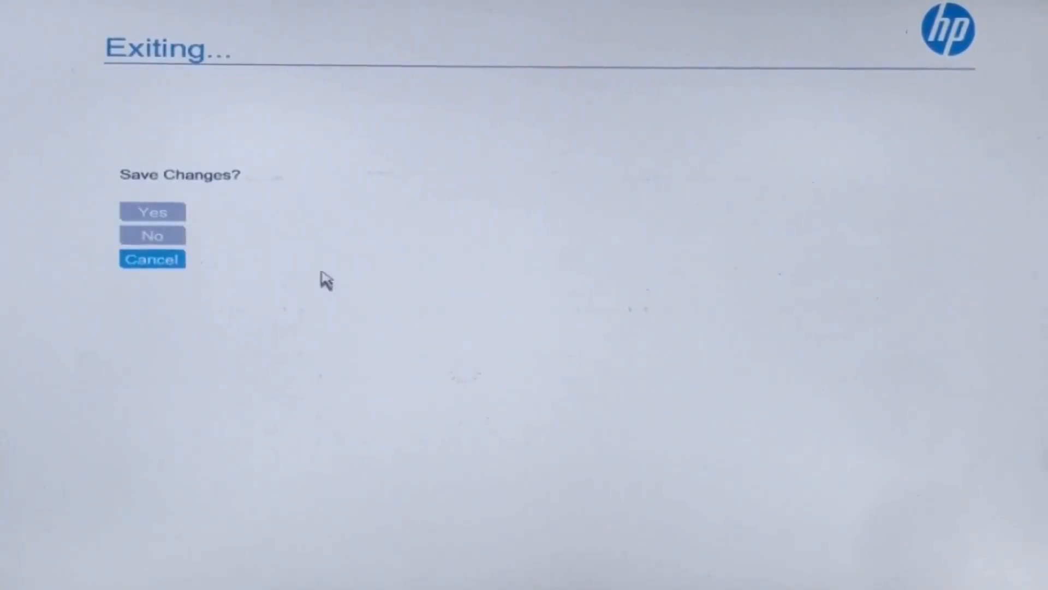
Keep the changes on exit, boot from the USB drive, and start the regular Netrunner Desktop Live session.
click(161, 216)
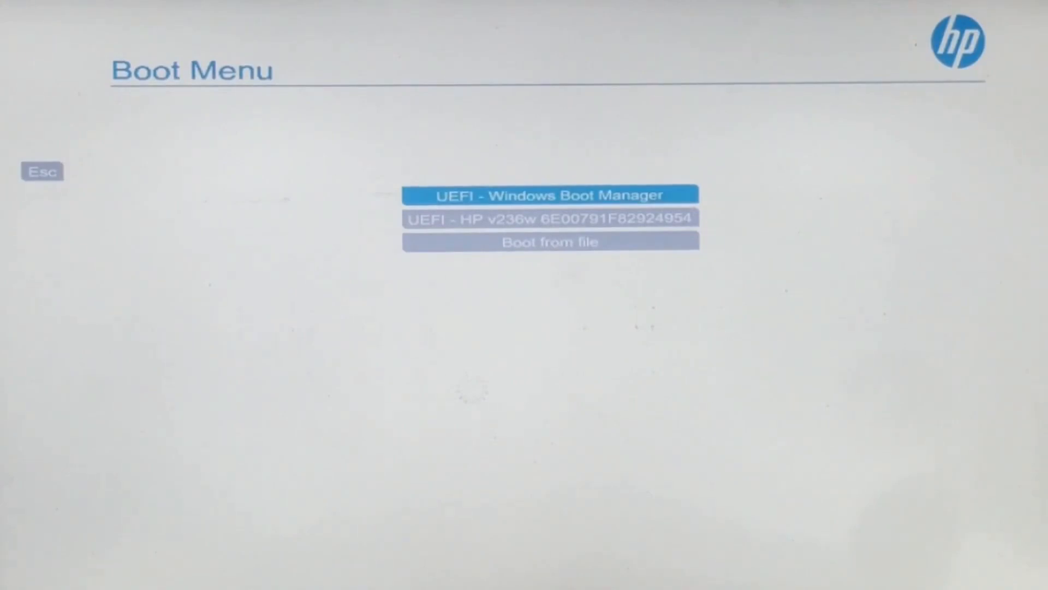
key(Down)
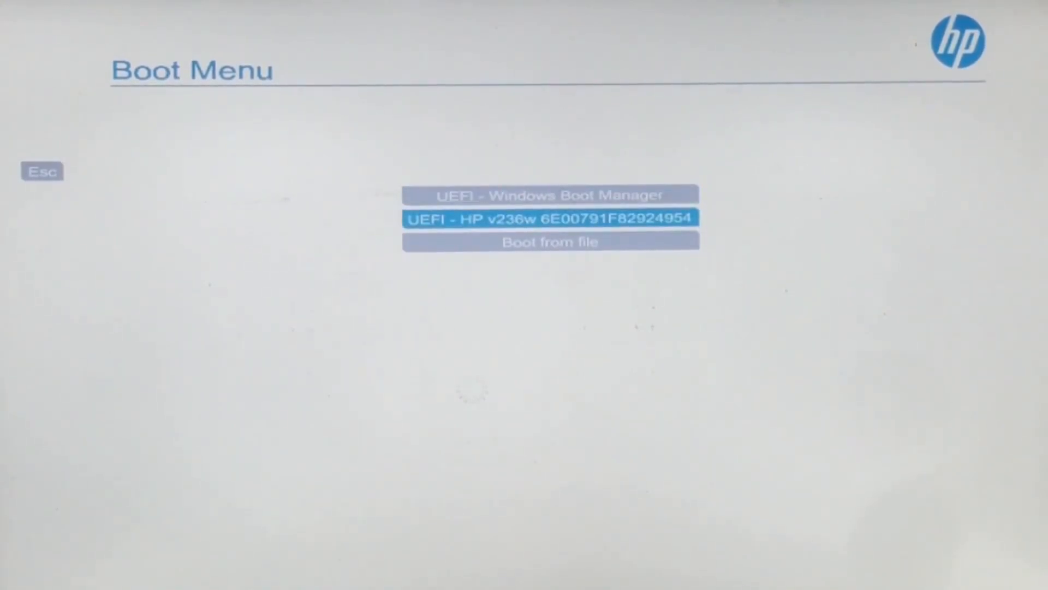
key(Return)
key(Down)
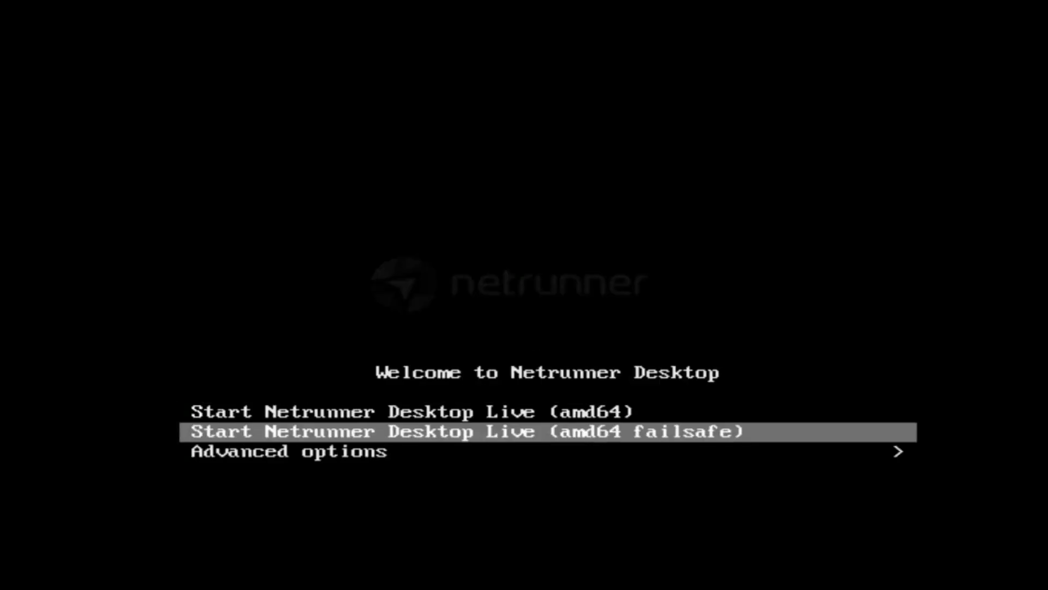
key(Down)
key(Up)
key(Up)
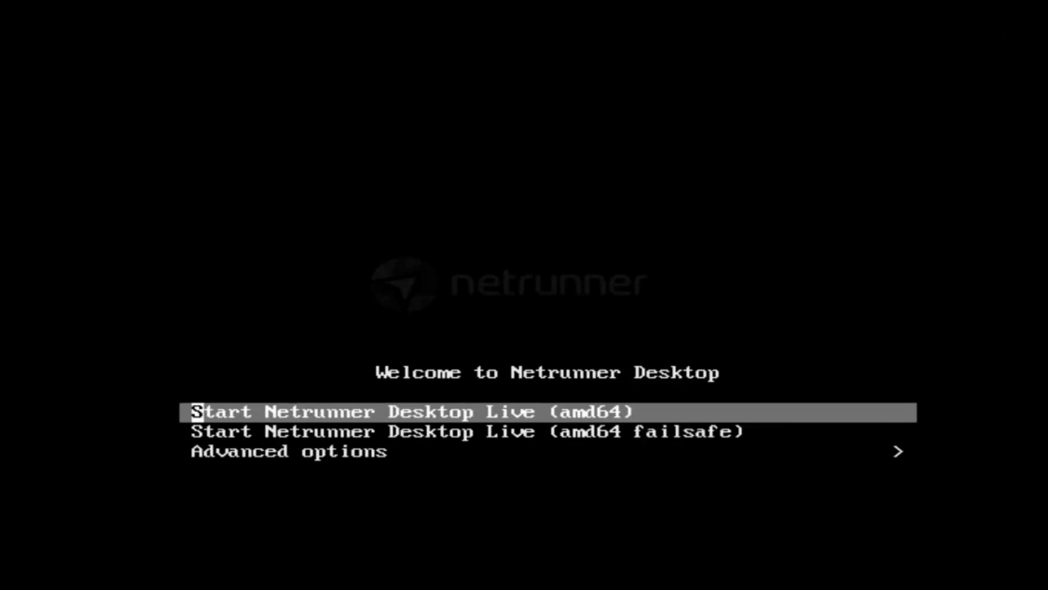
key(Return)
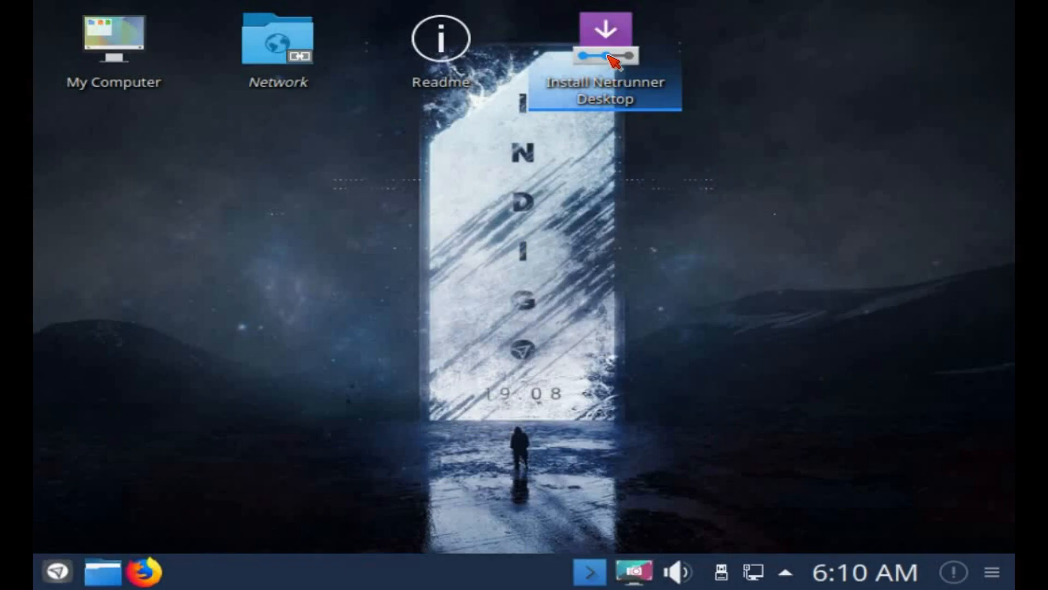
Launch the Install Netrunner Desktop shortcut and keep American English as the installer language.
right_click(608, 56)
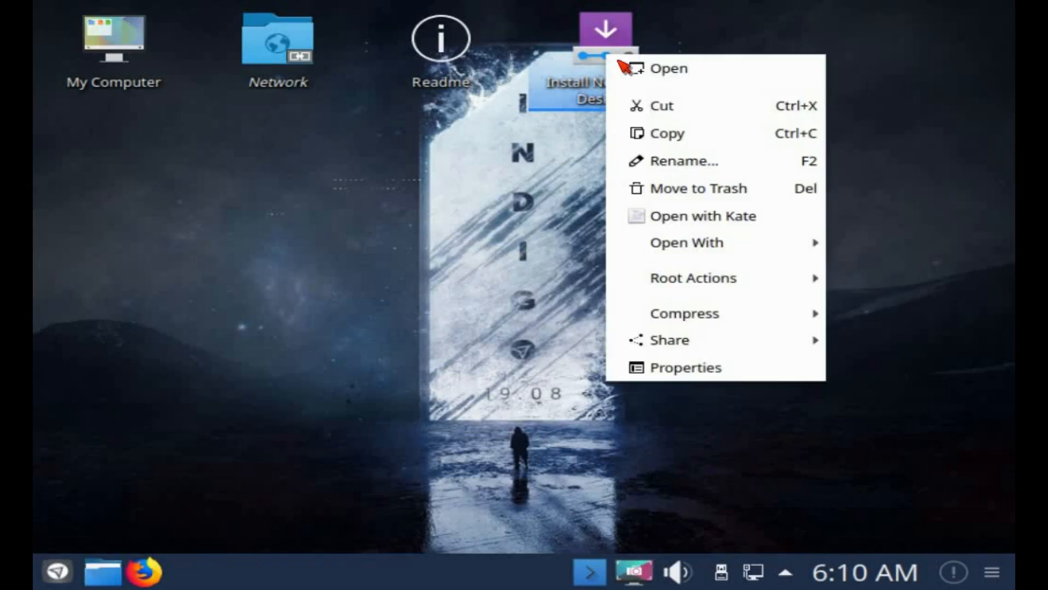
click(672, 75)
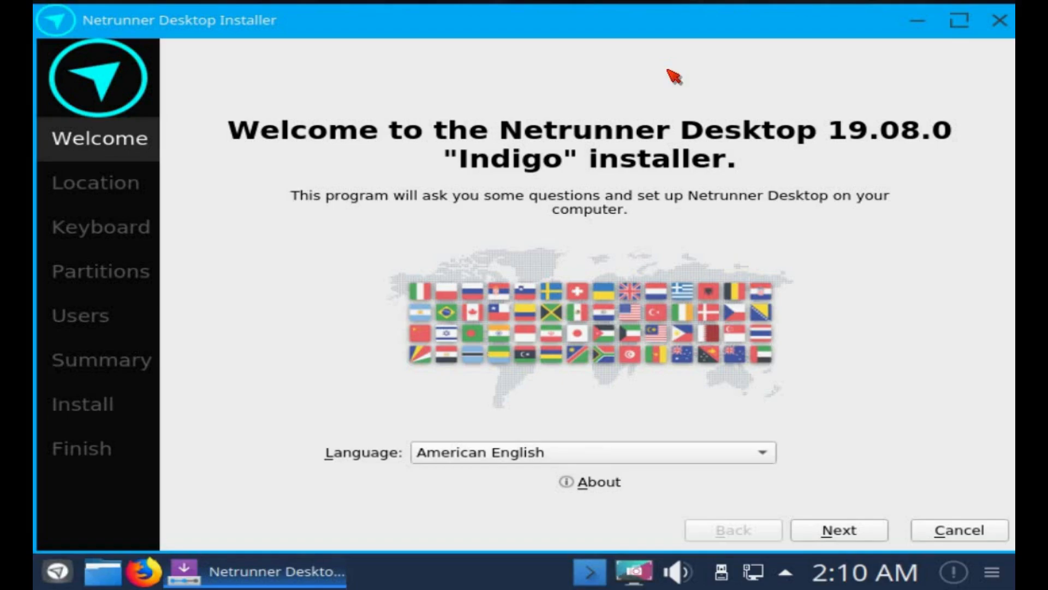
click(774, 455)
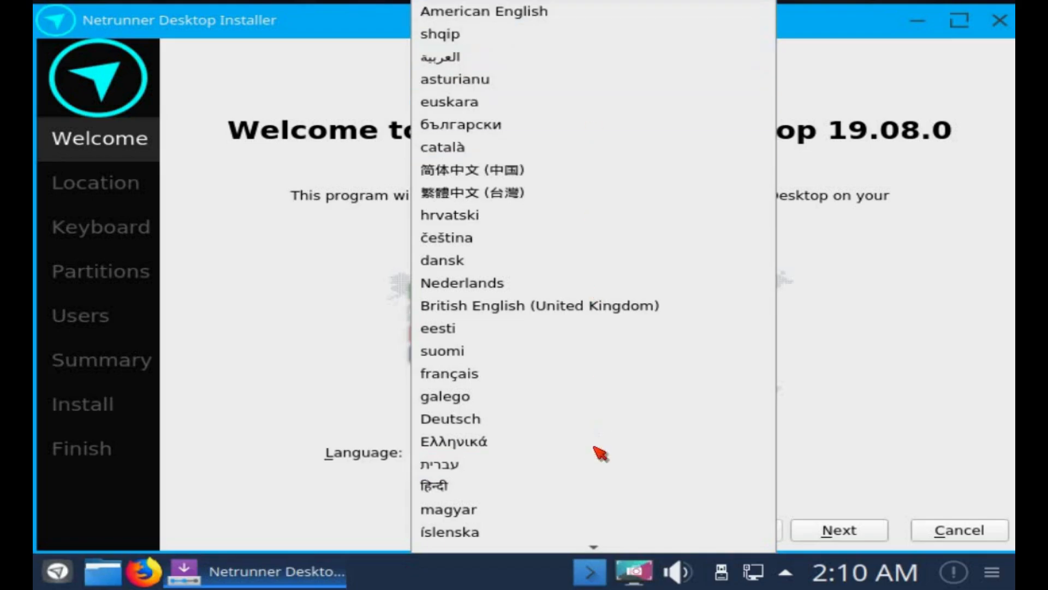
click(699, 25)
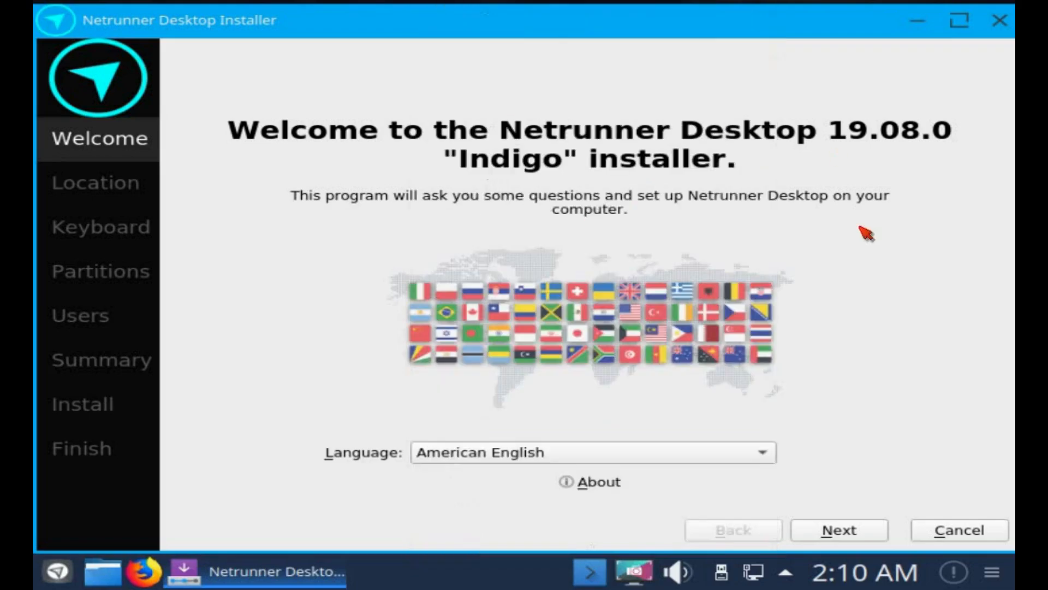
click(841, 532)
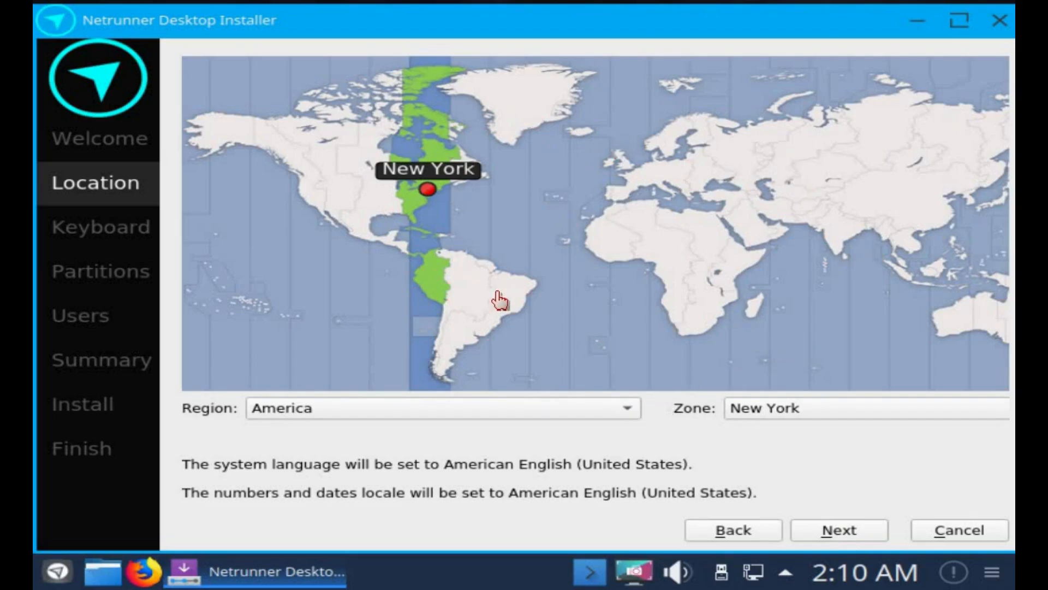
Set the time zone to America/New York on the map and continue to Keyboard.
click(786, 186)
click(655, 256)
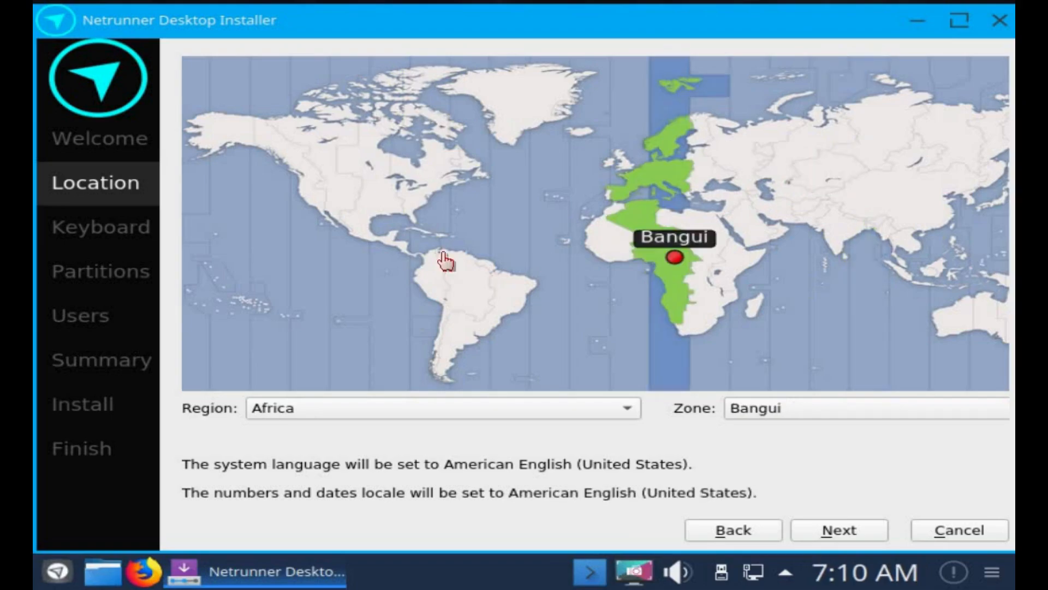
click(440, 284)
click(417, 196)
click(434, 198)
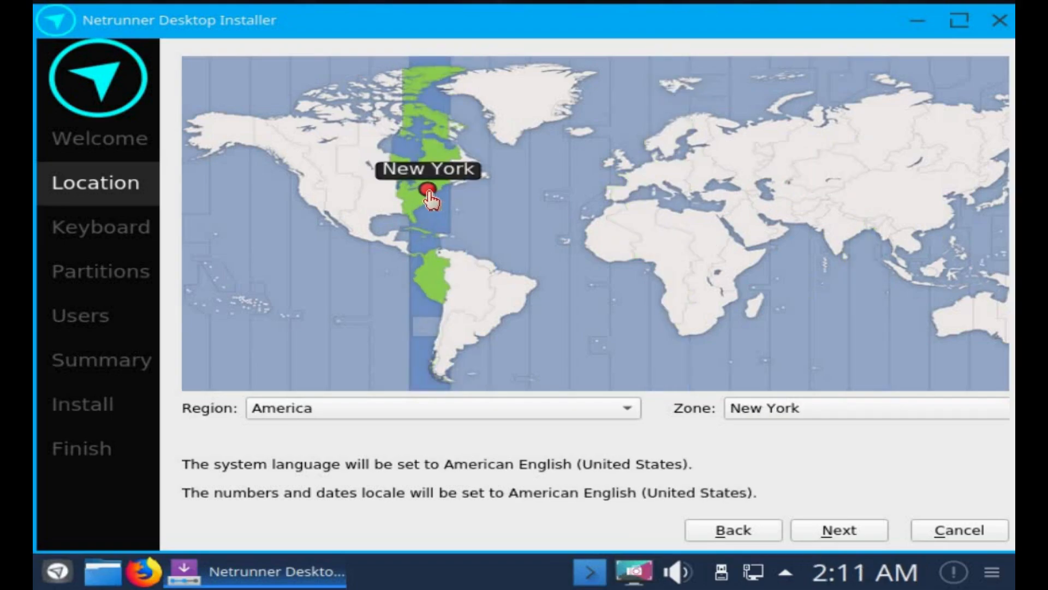
click(849, 539)
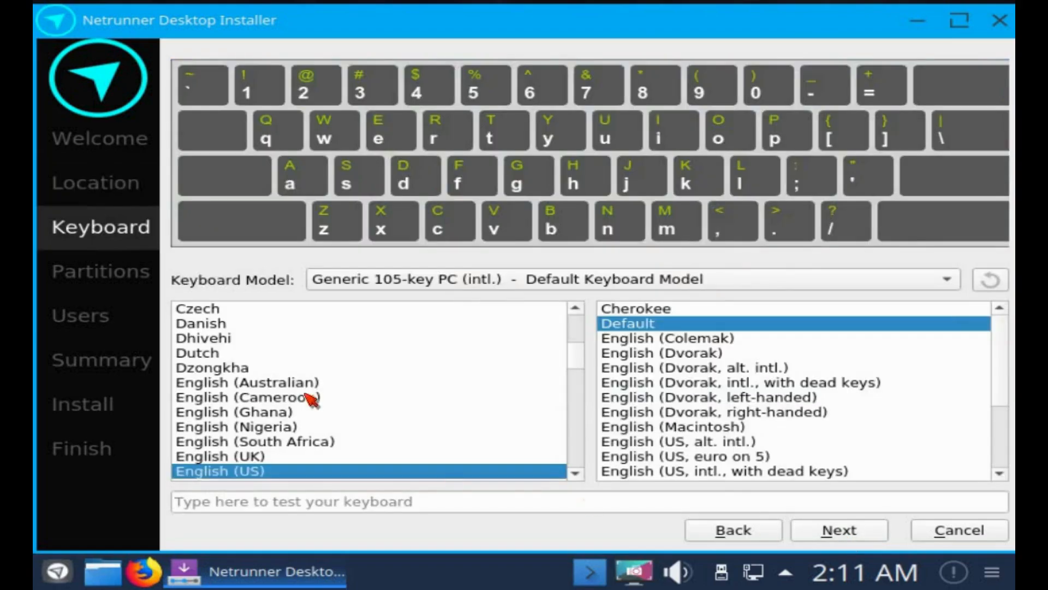
Choose Erase disk for the 1,000 GiB ATA HARDDISK (/dev/sda) and proceed to Users.
click(844, 537)
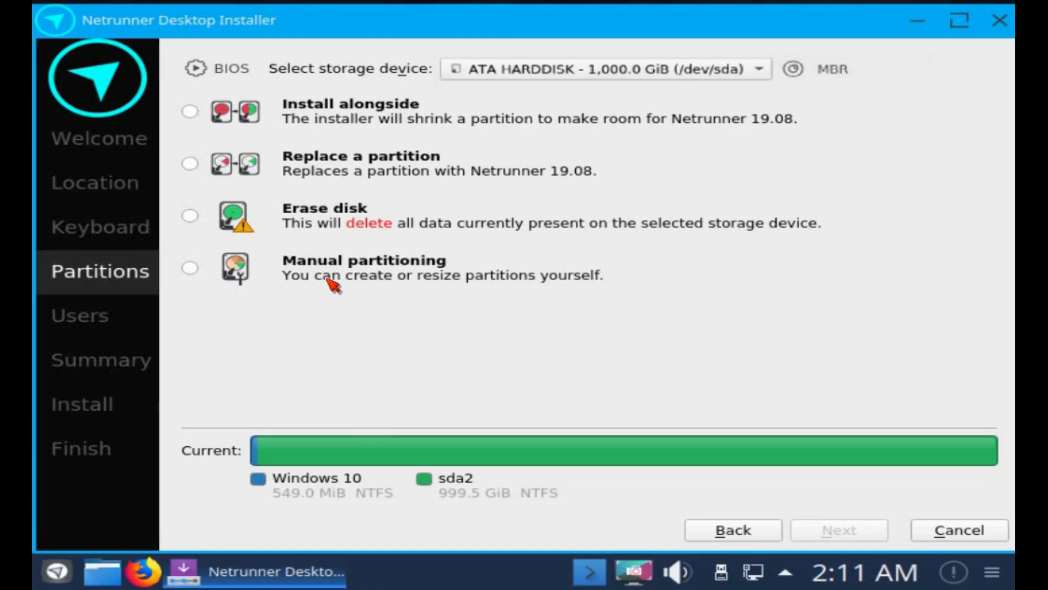
click(190, 216)
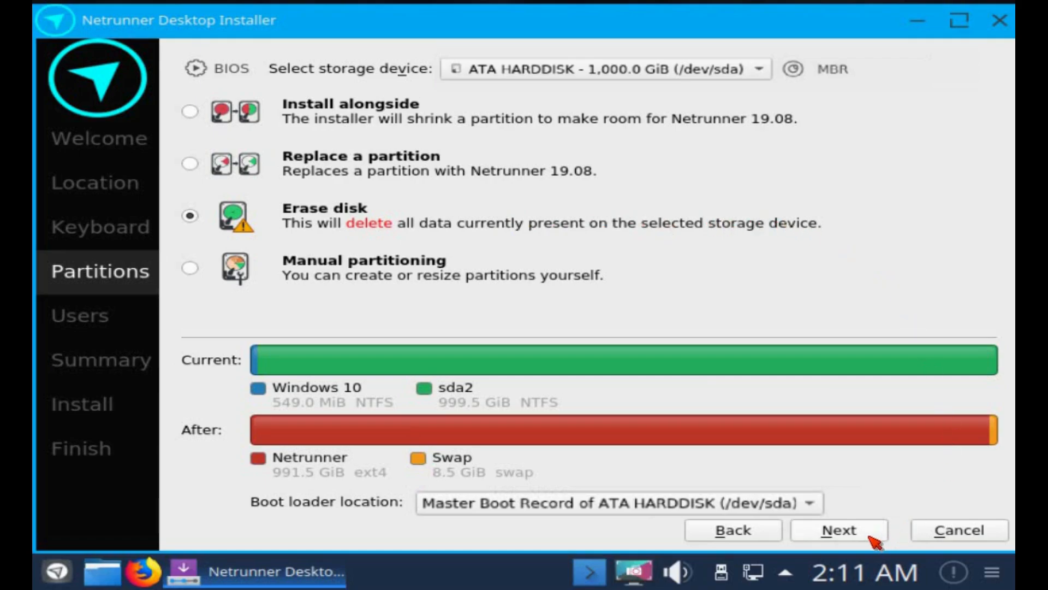
click(873, 538)
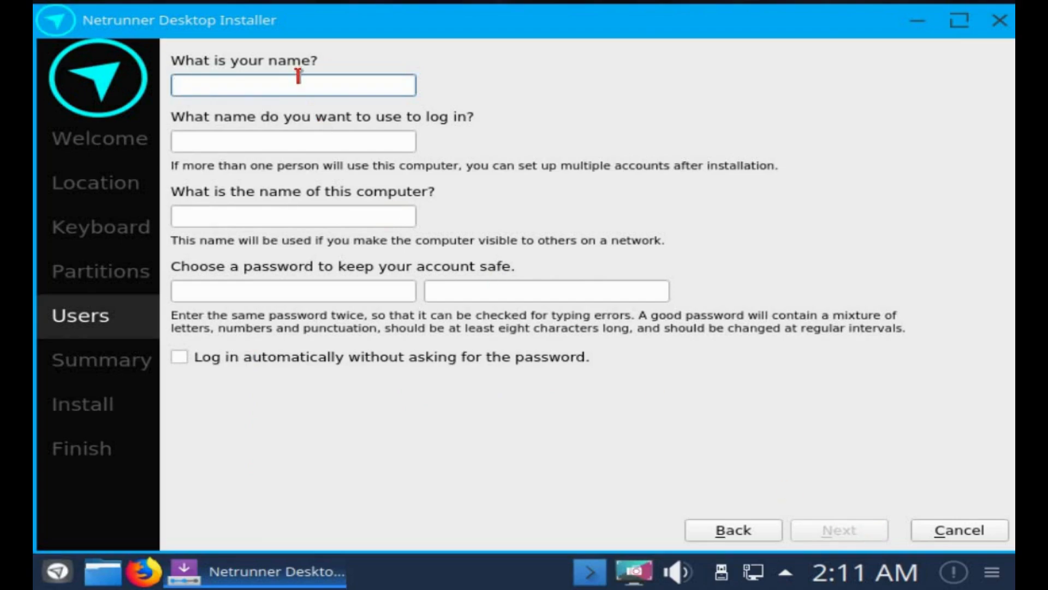
Fill in the account name fields and the password, confirm the password, and continue to Summary.
text(Techsolveprac)
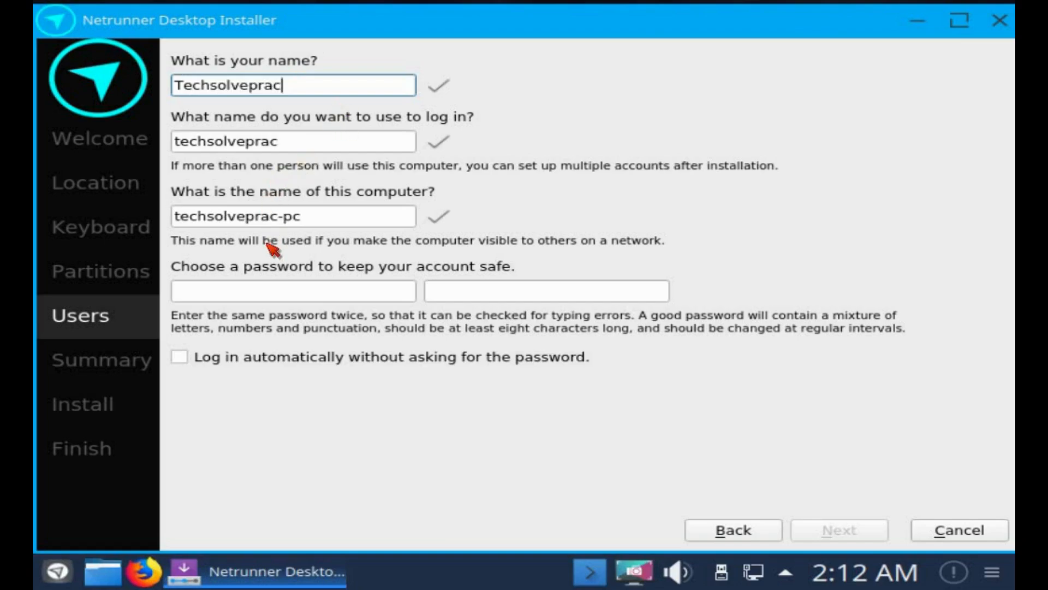
click(264, 289)
text(••)
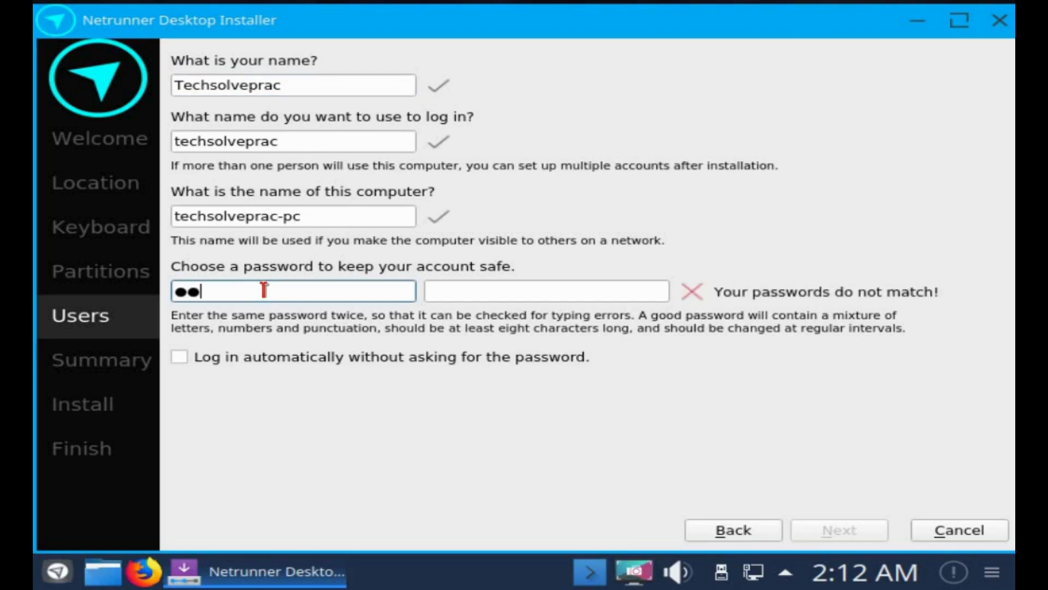
text(••)
key(Tab)
text(••••)
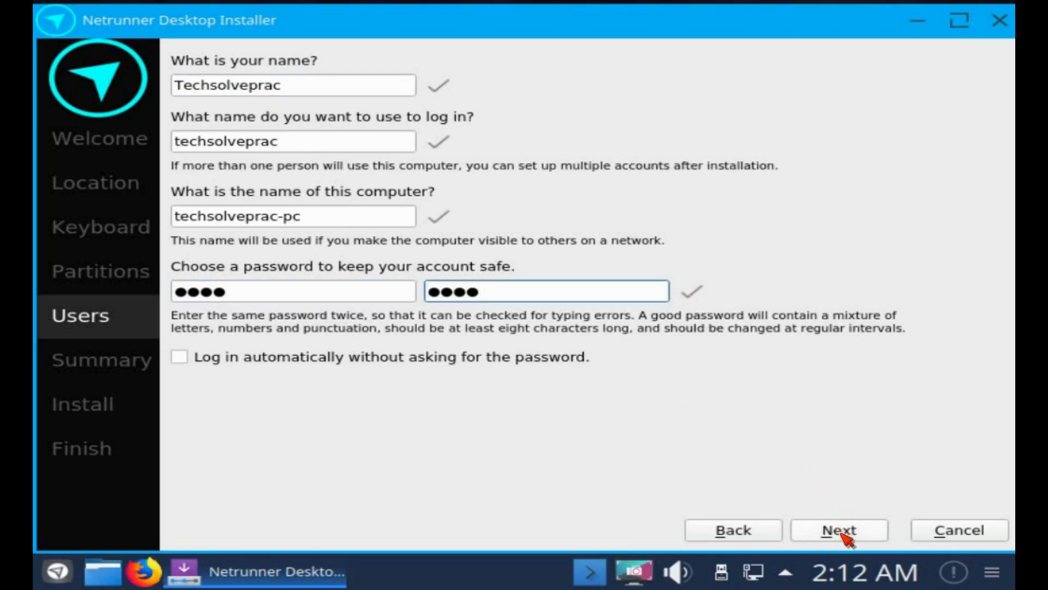
click(840, 530)
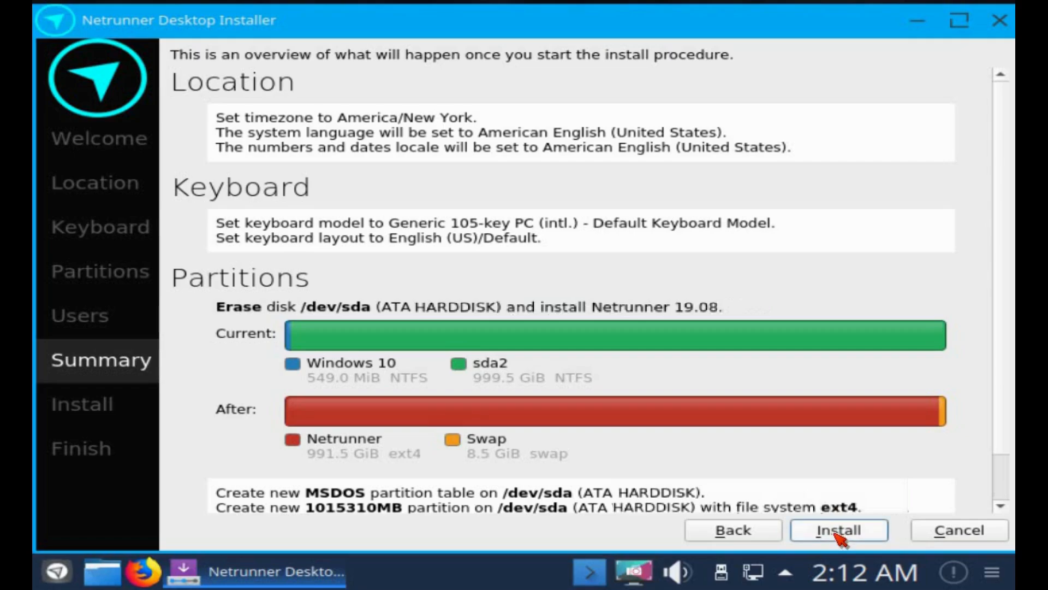
Install Netrunner over the whole disk, then finish with Restart now checked.
click(835, 534)
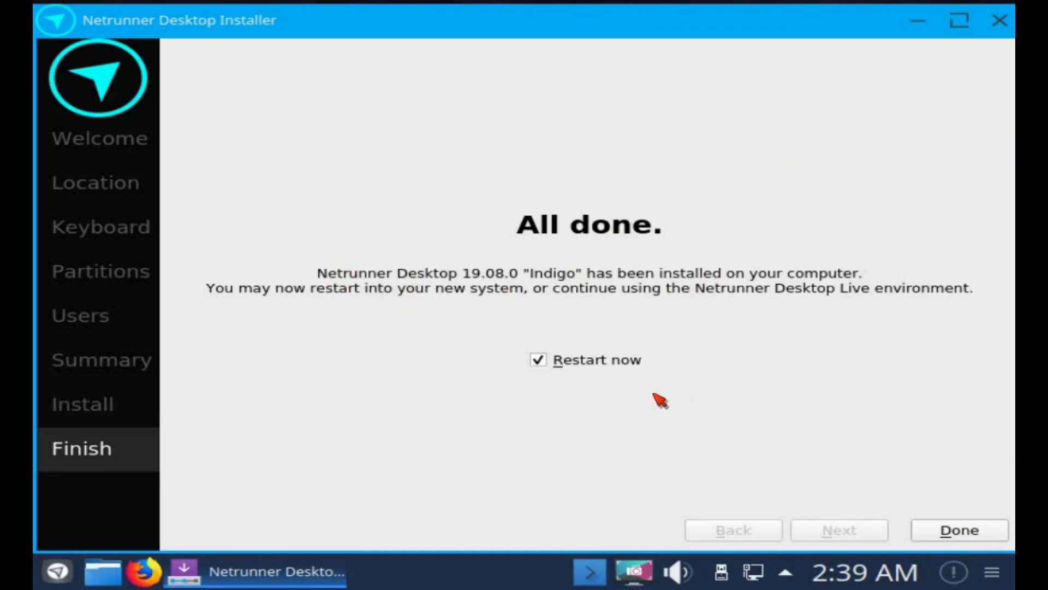
click(958, 538)
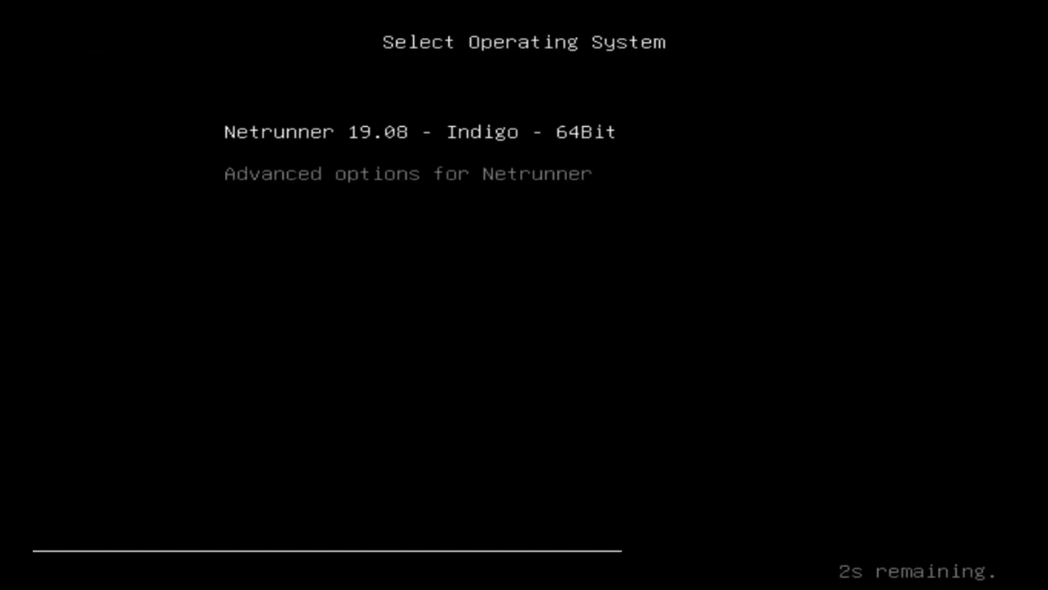
Boot 'Netrunner 19.08 - Indigo - 64Bit' from GRUB and log in with the account password.
key(Down)
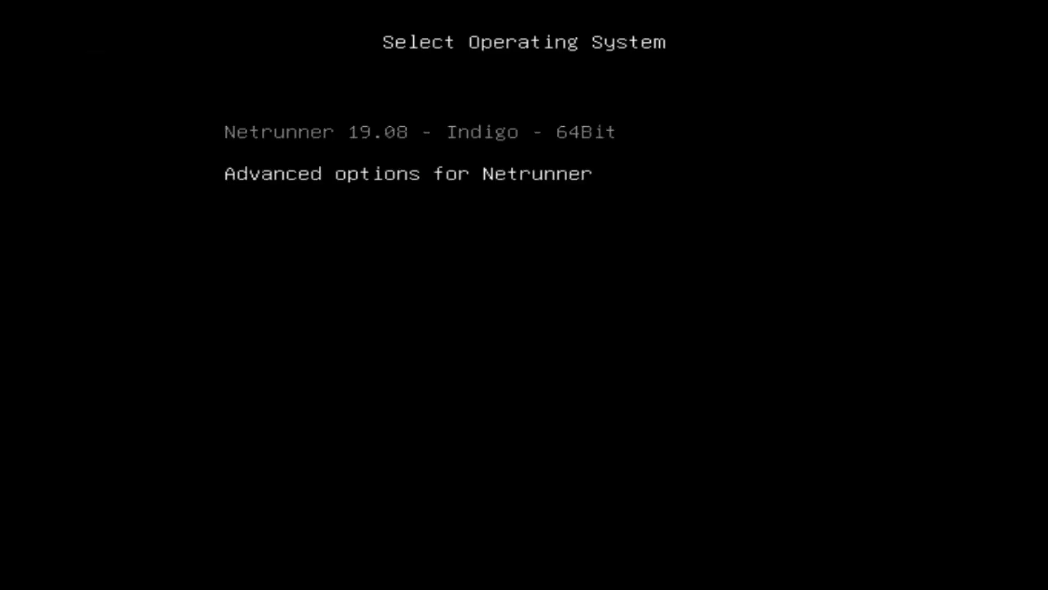
key(Up)
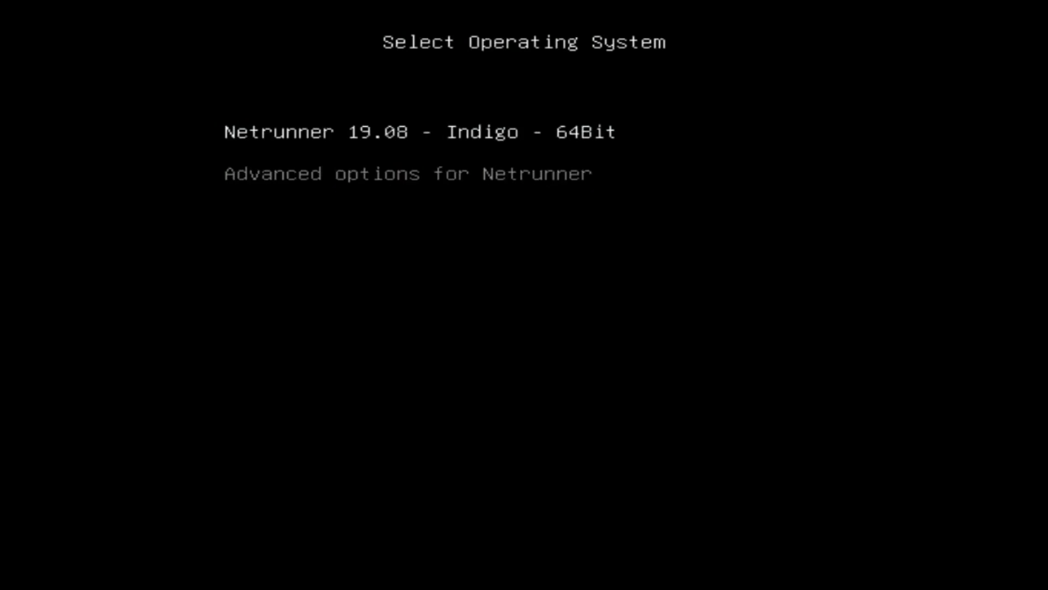
key(Return)
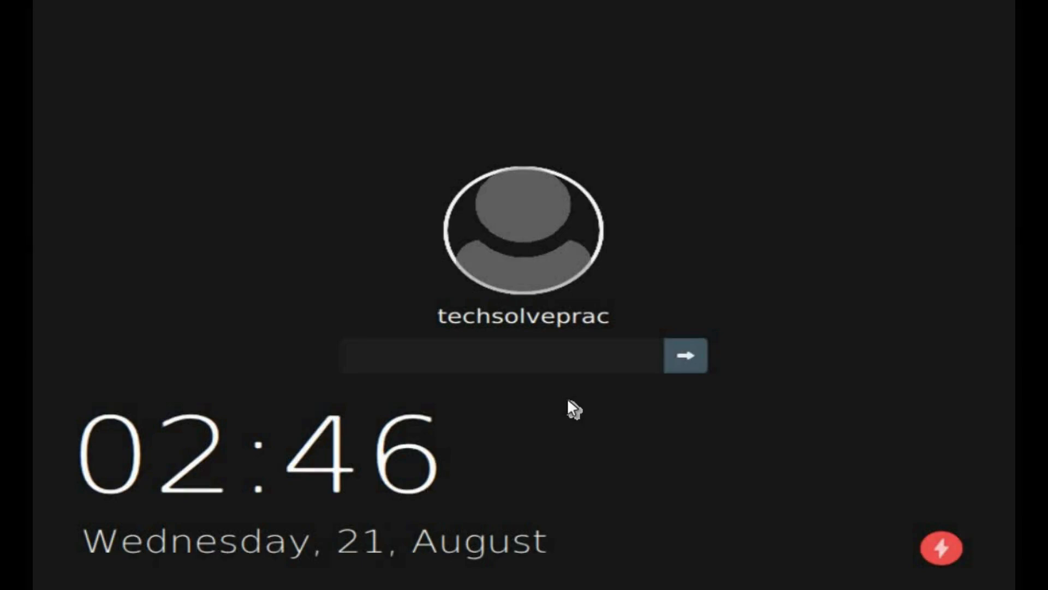
text(t)
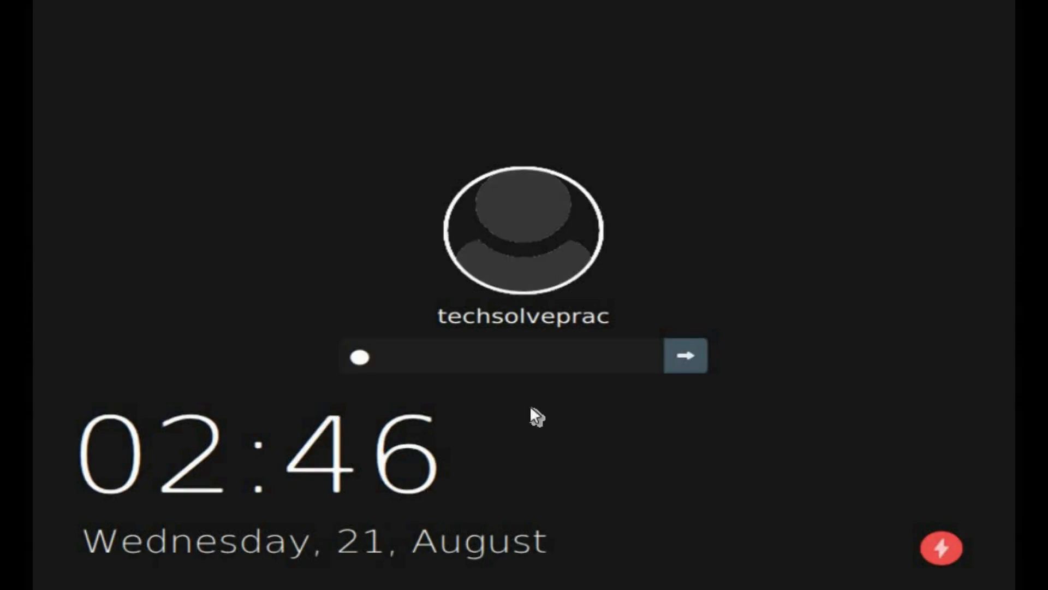
text(est)
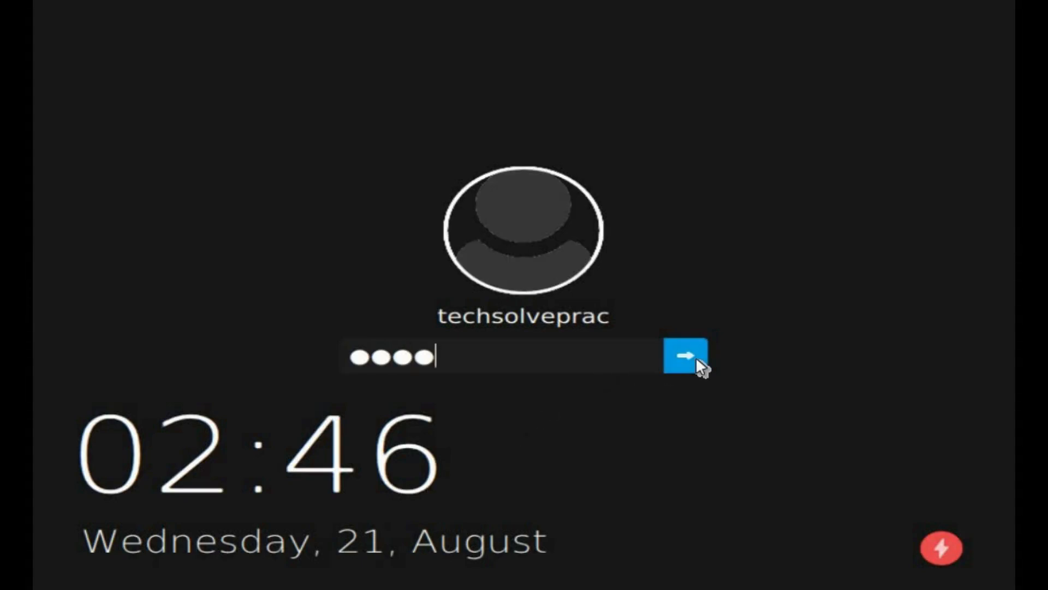
click(697, 360)
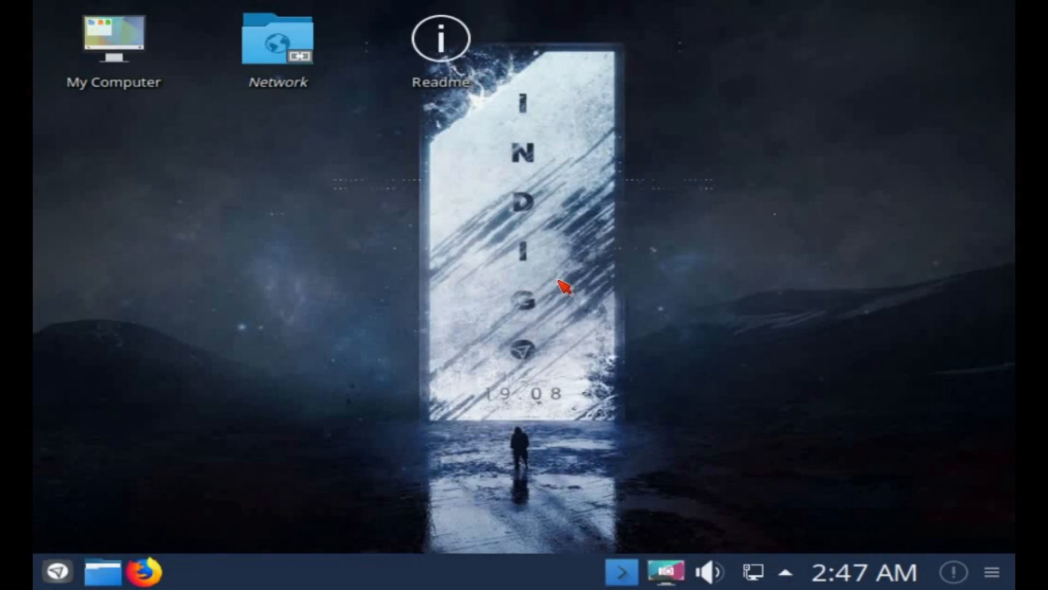
click(134, 51)
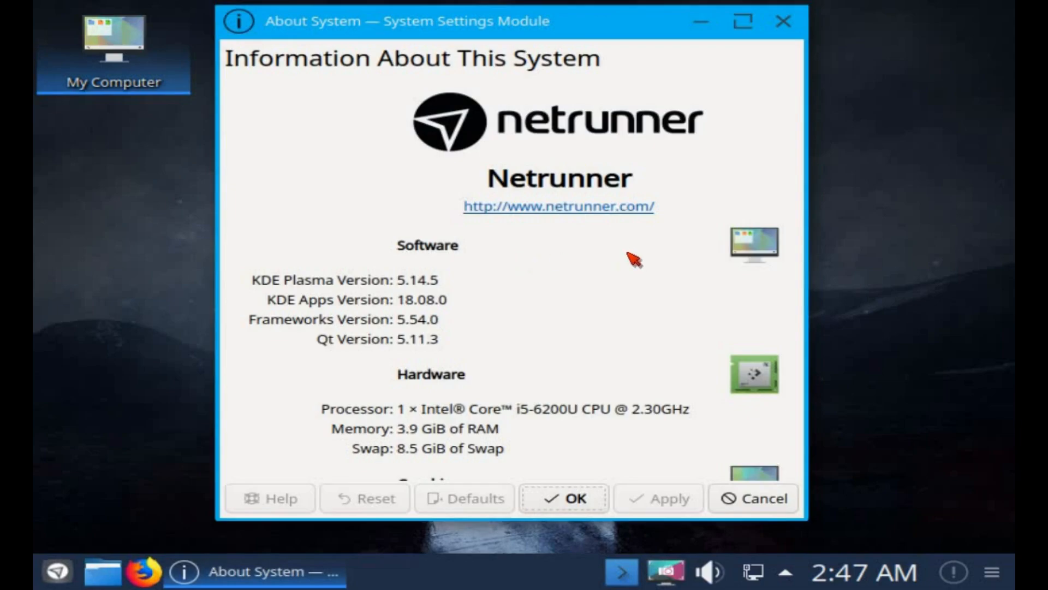
scroll(639, 260, down, 2)
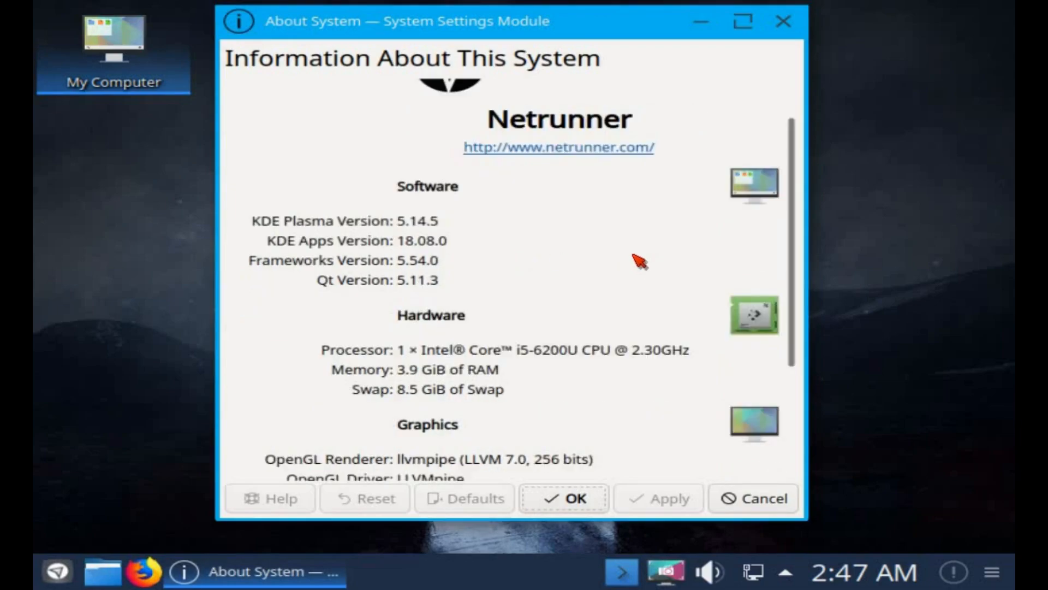
scroll(637, 260, down, 2)
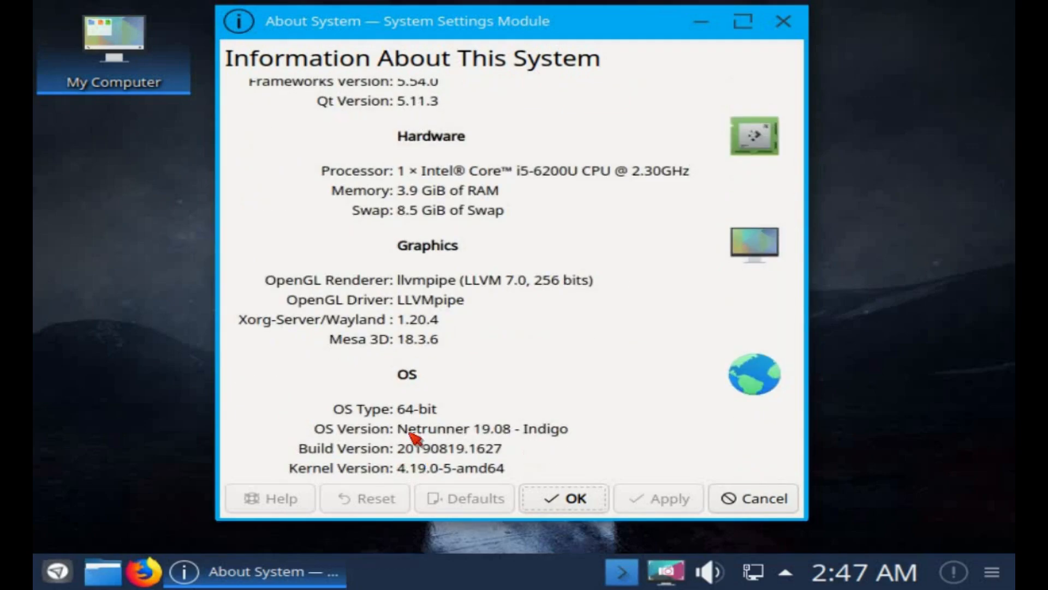
scroll(638, 280, up, 2)
scroll(639, 280, up, 2)
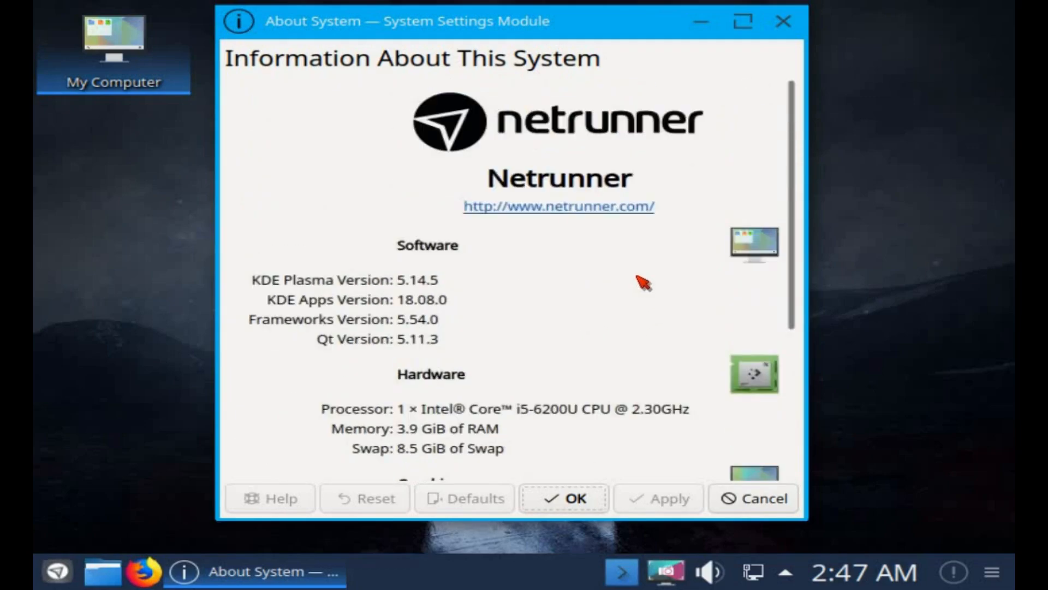
click(570, 521)
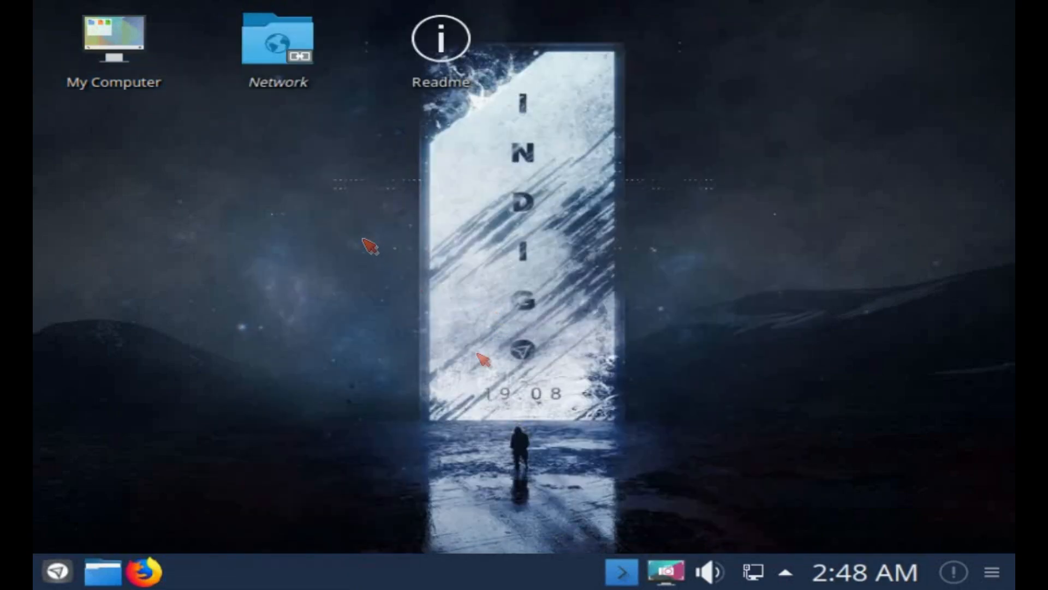
Start Konsole via a 'kon' launcher search and run whoami, pwd and ls.
click(59, 572)
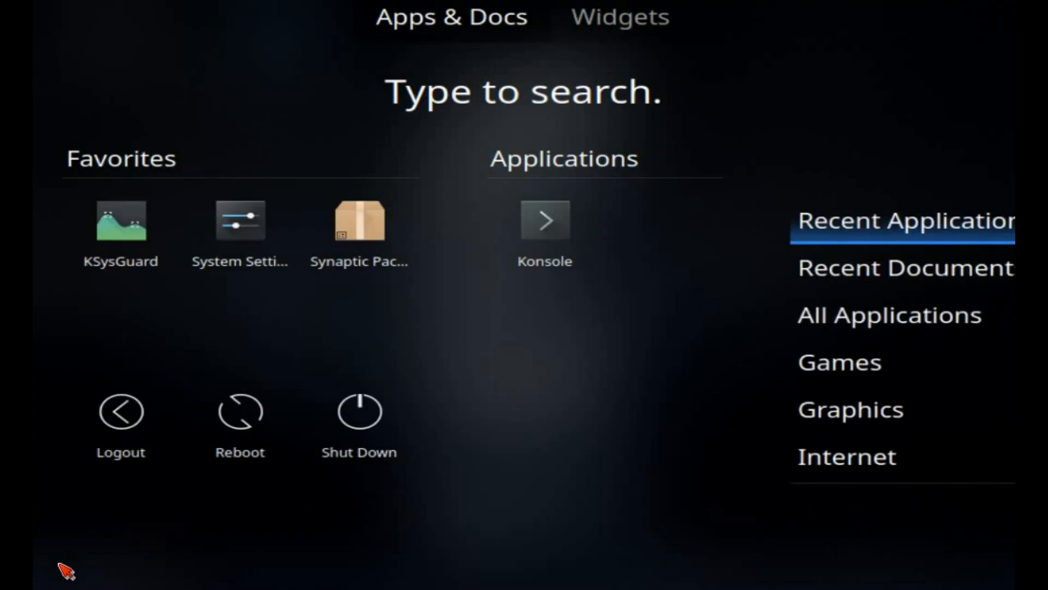
text(kon)
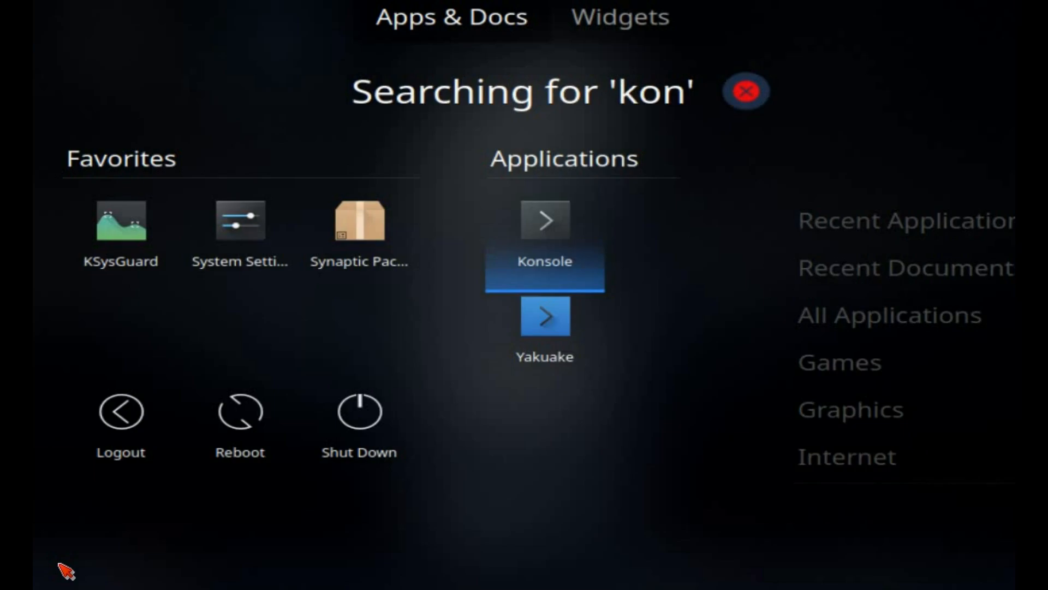
click(563, 233)
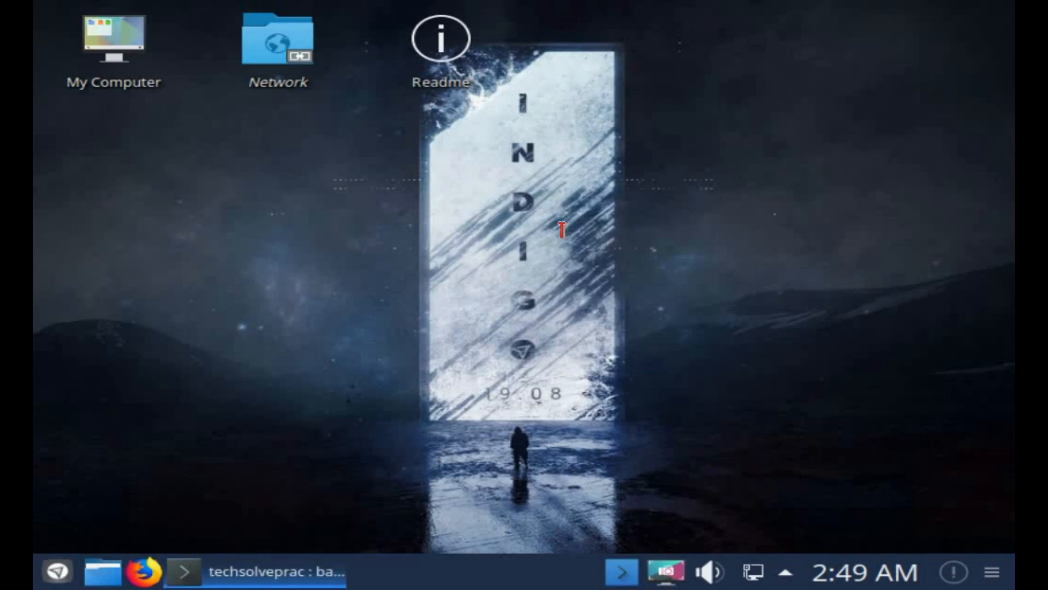
text(who)
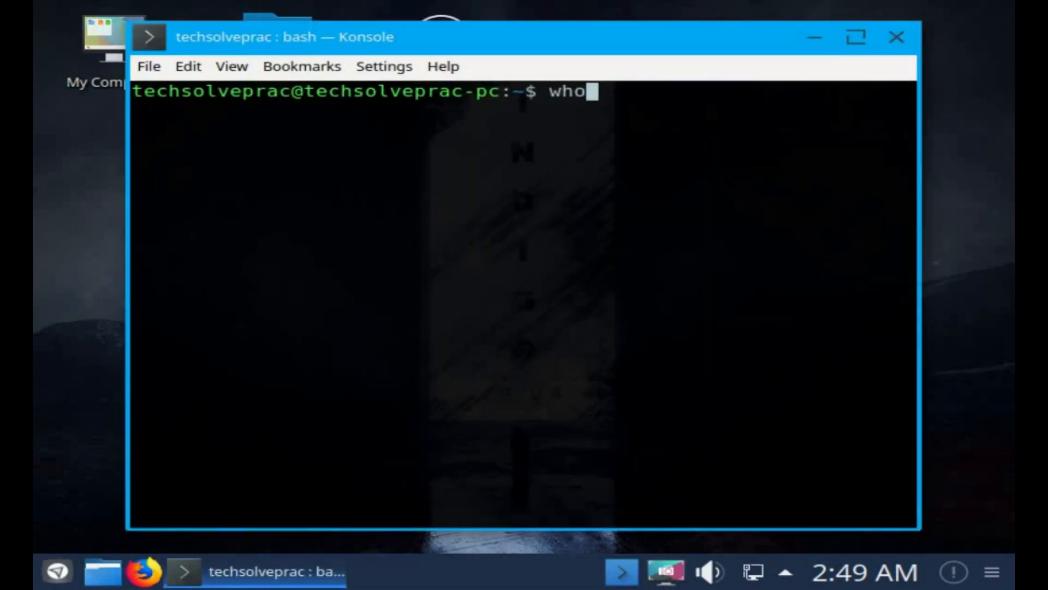
text(ami)
key(Return)
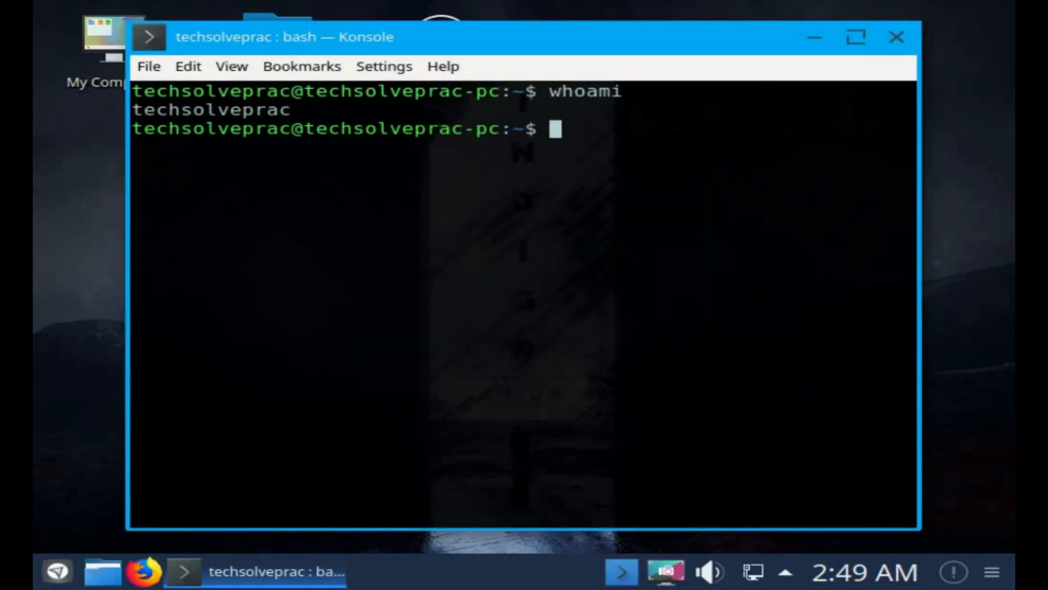
text(pwd)
key(Return)
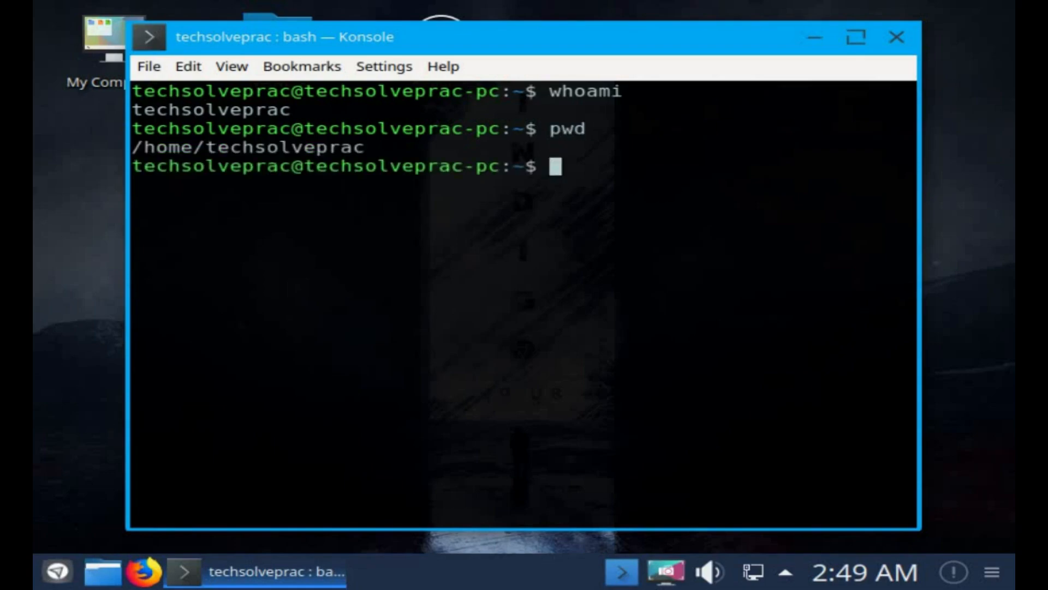
text(ls)
key(Return)
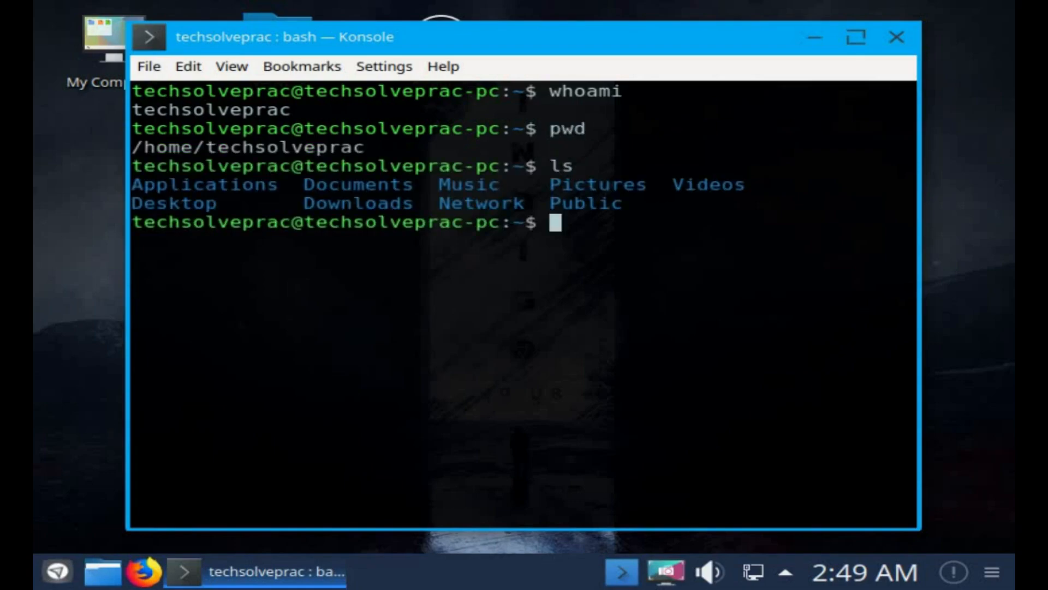
Shut the computer down with 'sudo shutdown now', supplying the administrator password.
text(sudo shutdown now)
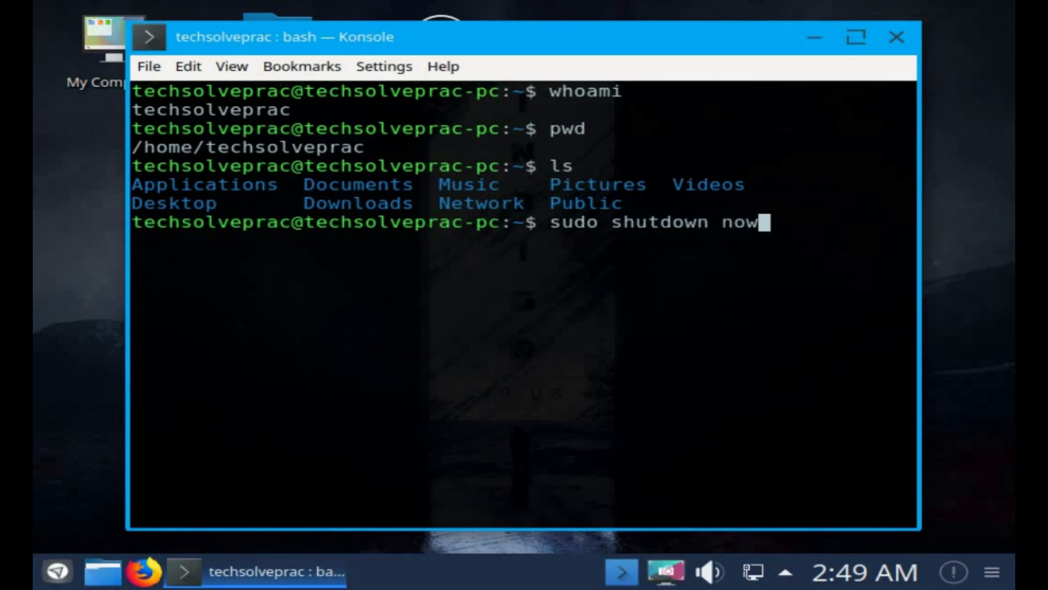
key(Return)
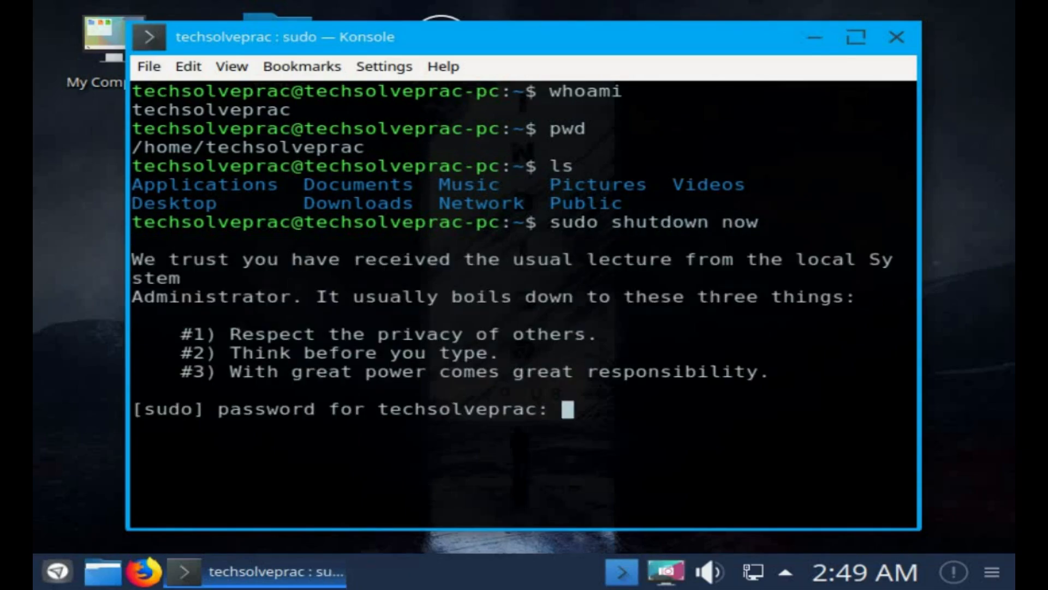
key(Return)
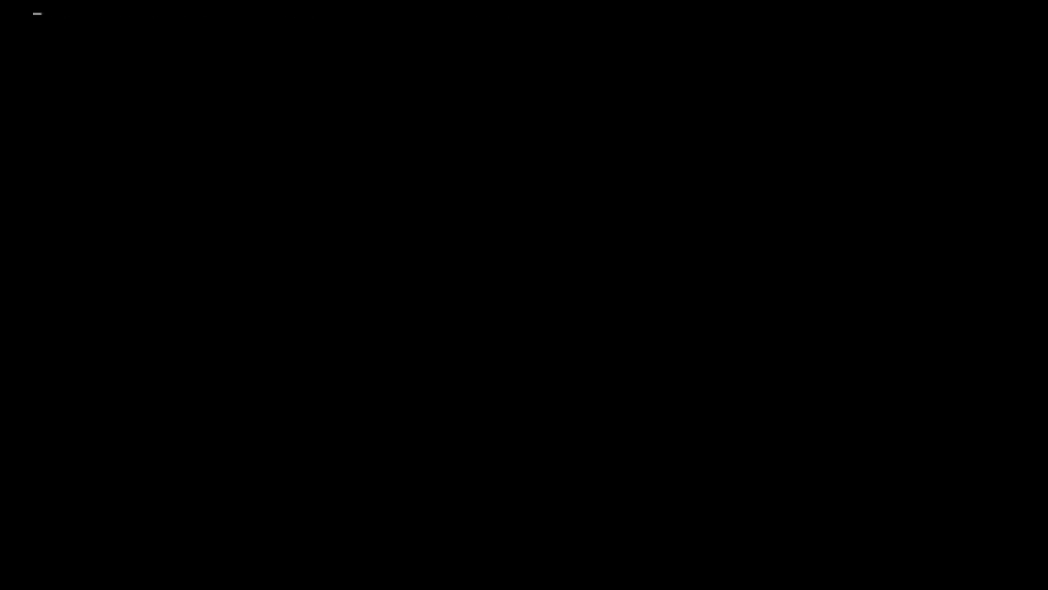